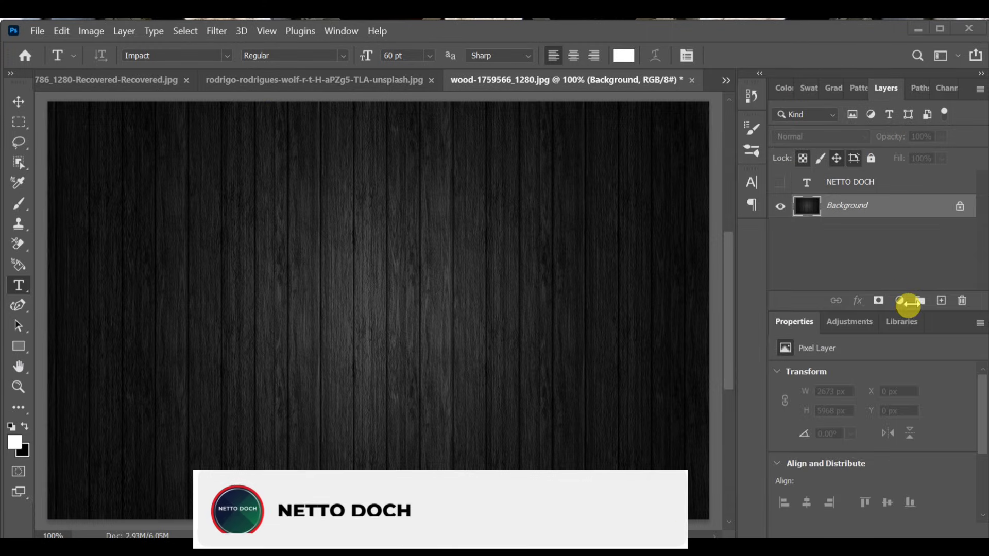
# Step: Add a black (000000) Solid Color fill layer over the wood
pyautogui.click(899, 301)
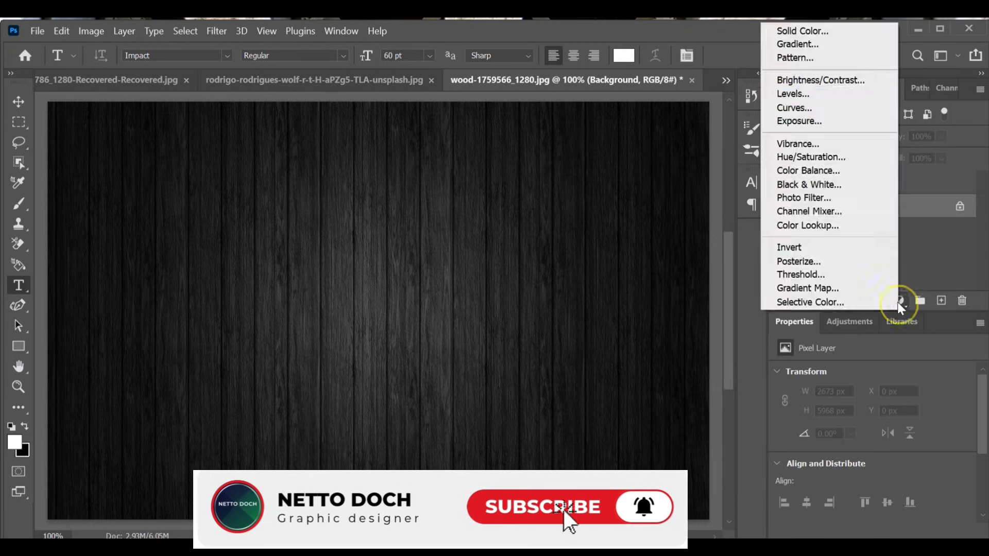
pyautogui.click(850, 35)
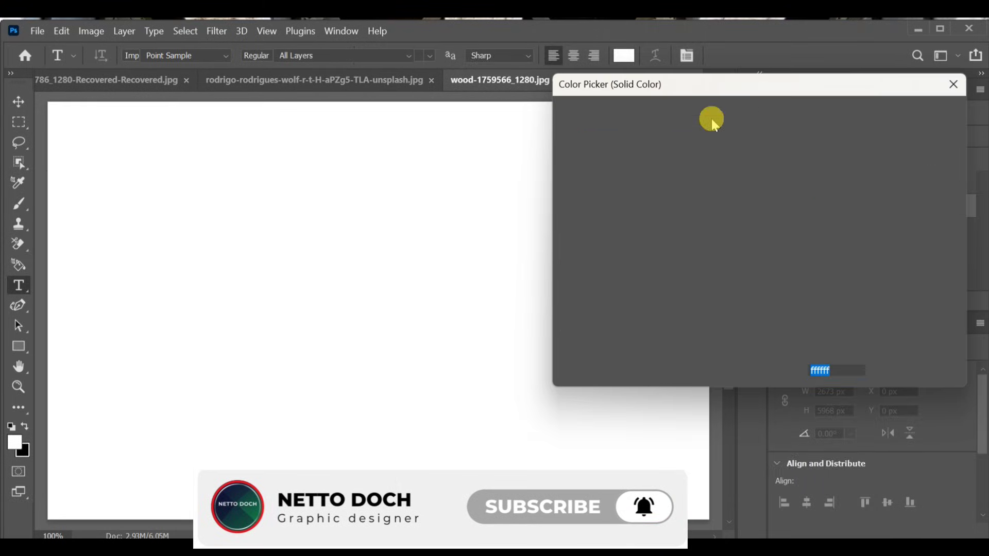
pyautogui.click(752, 315)
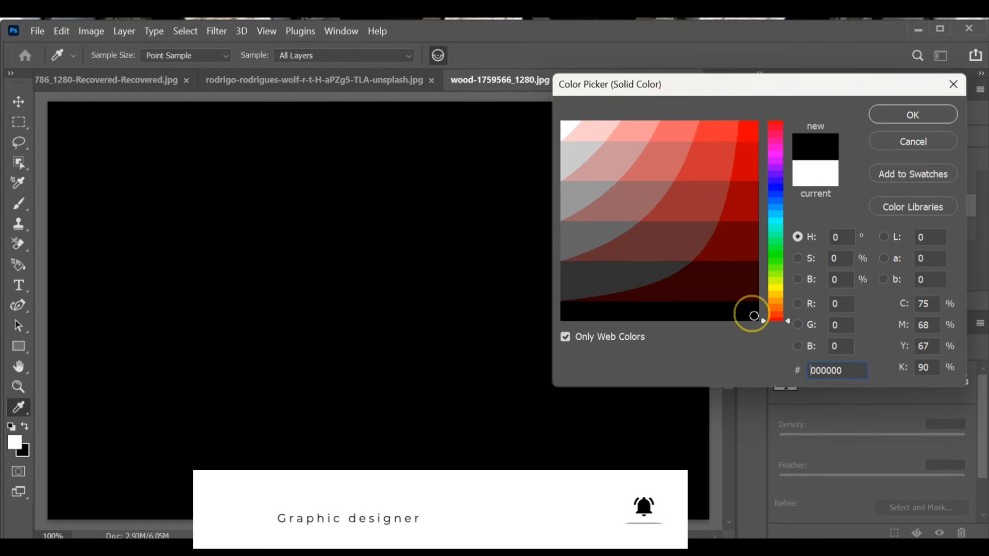
pyautogui.click(913, 115)
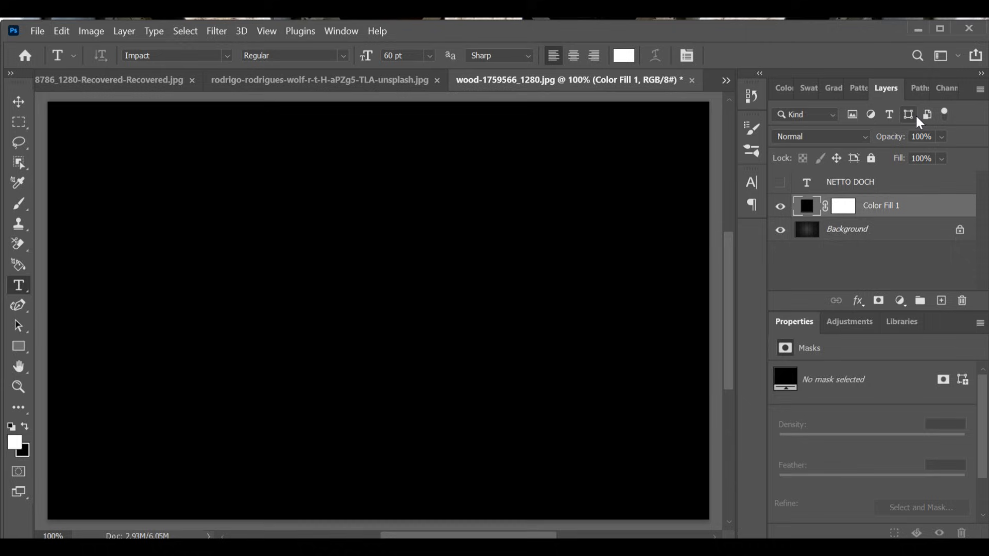
# Step: Put Color Fill 1 into a new group and rename it TEXT ND
pyautogui.moveTo(892, 205); pyautogui.dragTo(920, 300)
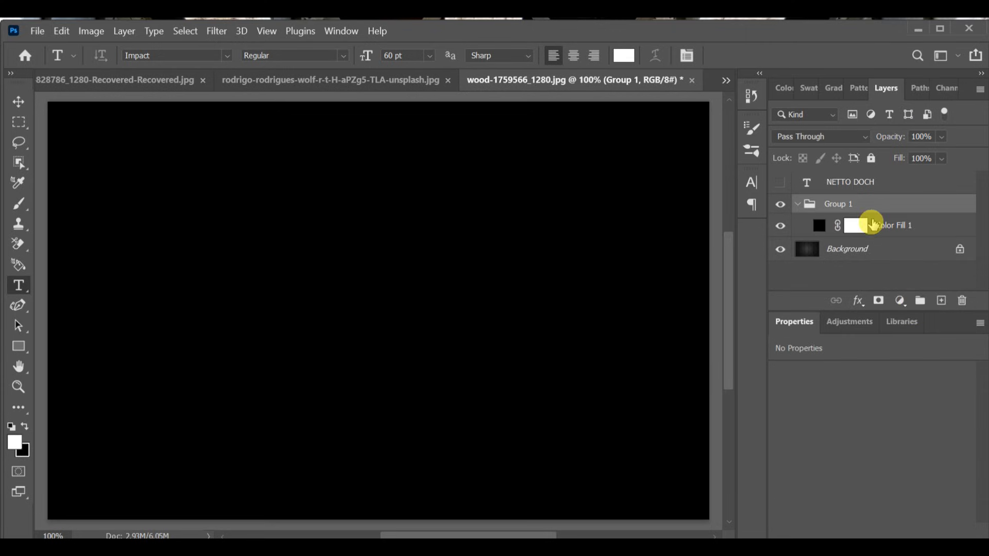
pyautogui.doubleClick(839, 204)
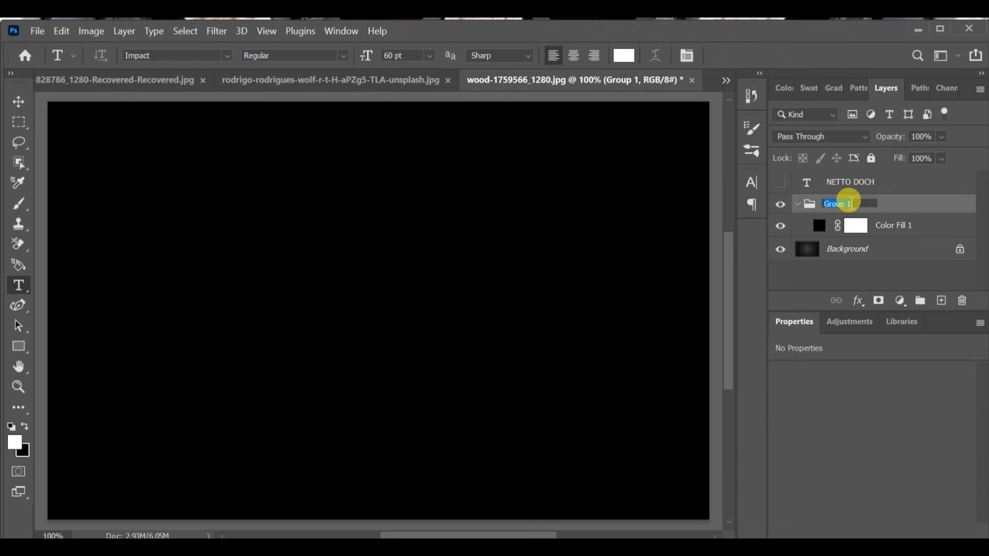
pyautogui.write('TEXT')
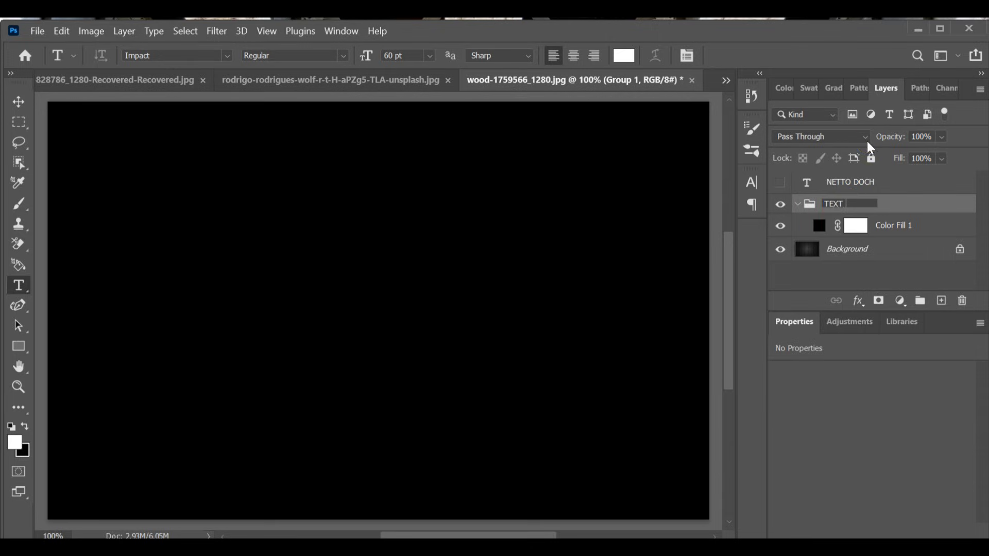
pyautogui.write(' ND')
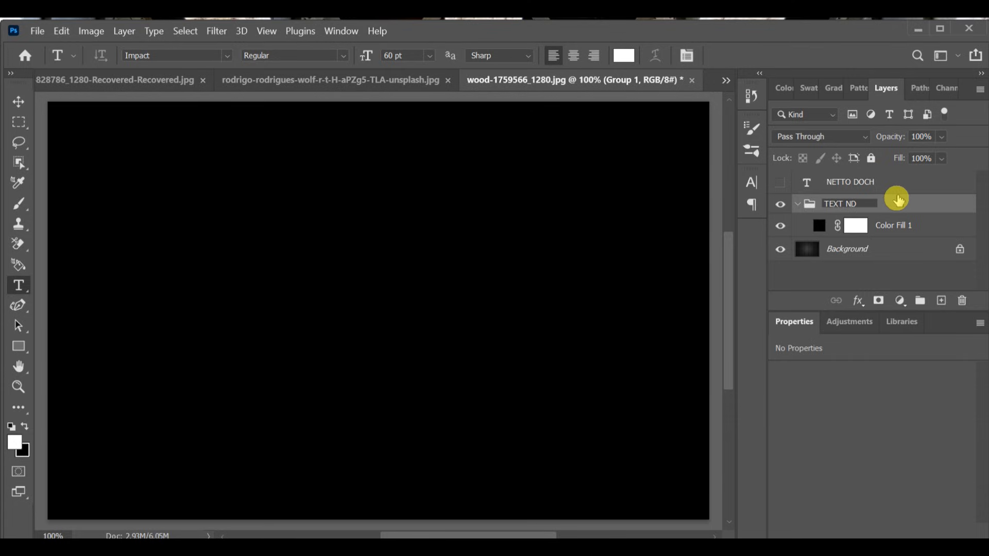
# Step: Show NETTO DOCH, move it into TEXT ND, convert it to a smart object, and set it to Screen
pyautogui.click(781, 183)
pyautogui.moveTo(832, 191); pyautogui.dragTo(828, 199)
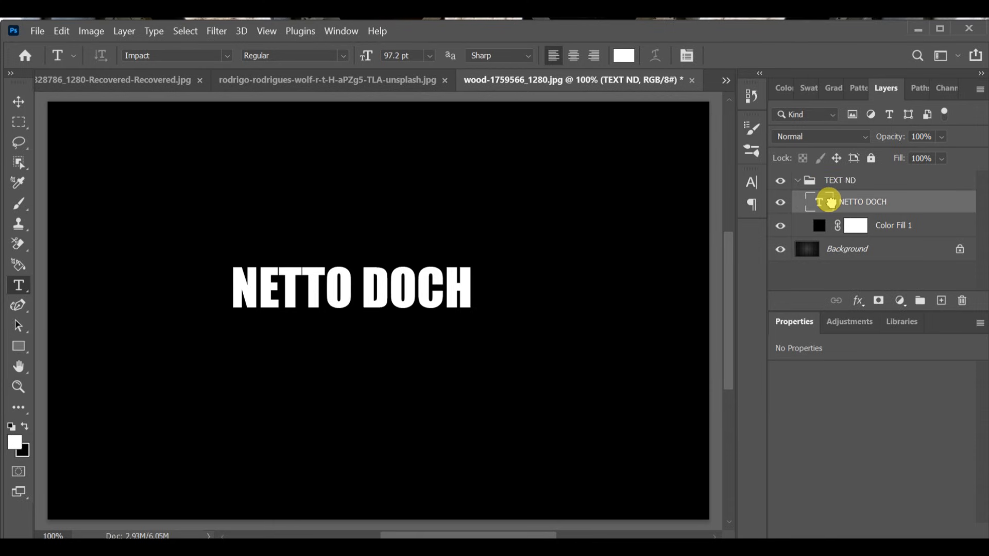
pyautogui.rightClick(857, 202)
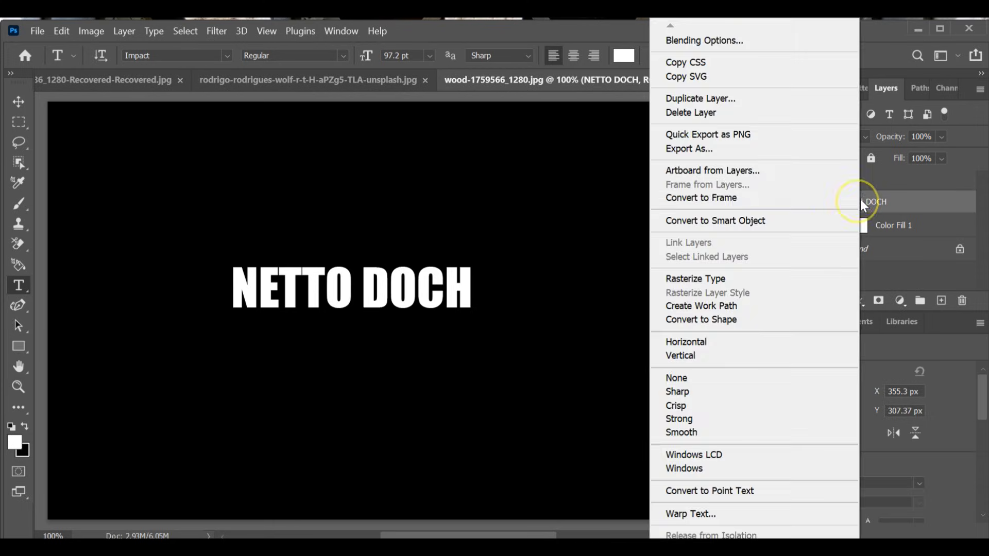
pyautogui.click(805, 220)
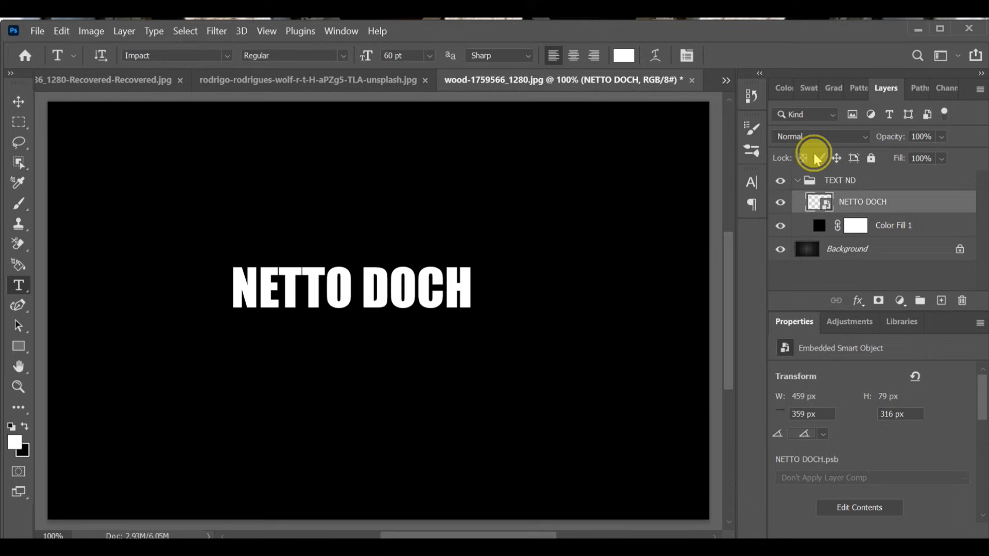
pyautogui.click(818, 137)
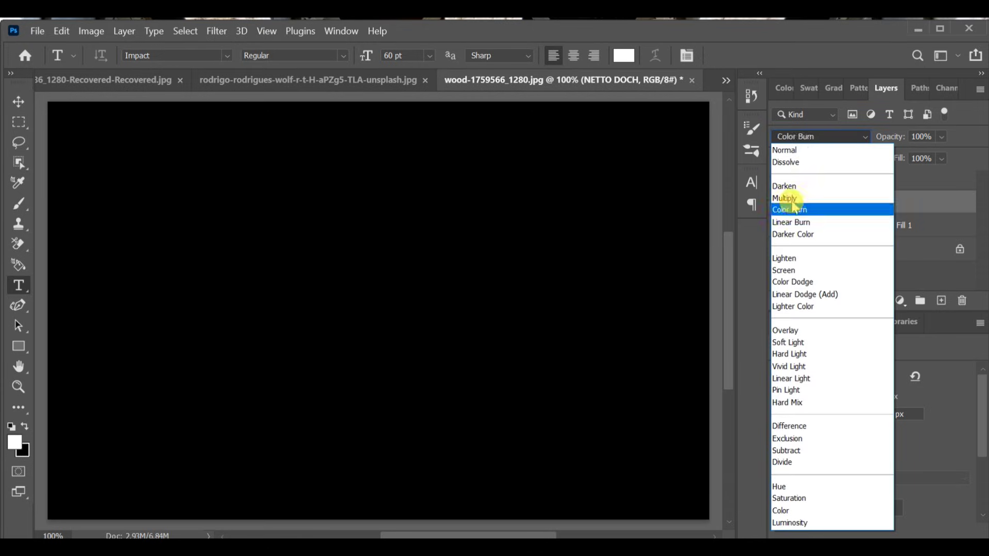
pyautogui.click(802, 272)
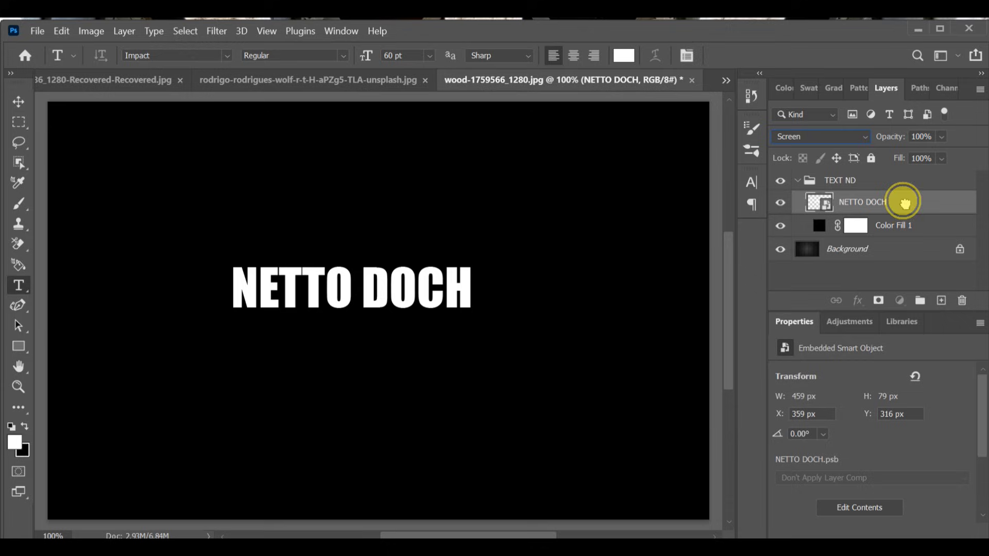
# Step: Make six copies of NETTO DOCH, hide them, and select the original layer
pyautogui.moveTo(920, 202); pyautogui.dragTo(941, 300)
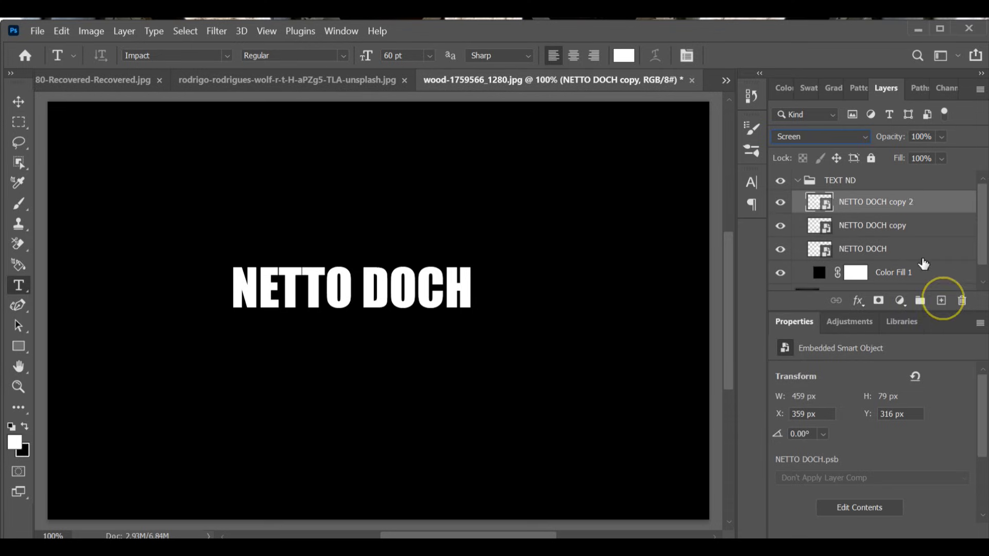
pyautogui.moveTo(910, 200); pyautogui.dragTo(935, 298)
pyautogui.moveTo(938, 201); pyautogui.dragTo(942, 301)
pyautogui.hotkey('ctrl', 'j')
pyautogui.hotkey('ctrl', 'j')
pyautogui.moveTo(912, 187); pyautogui.dragTo(854, 127)
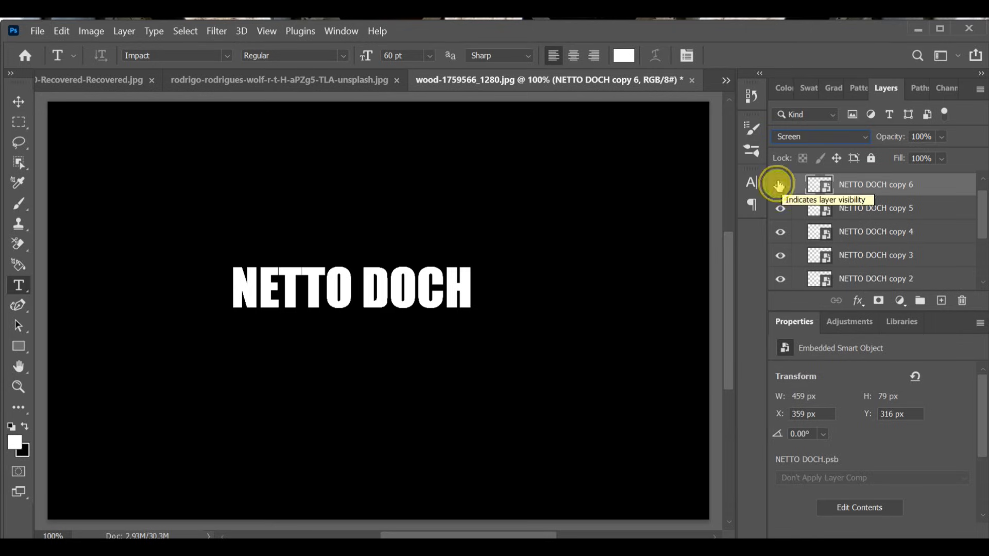
pyautogui.moveTo(781, 185); pyautogui.dragTo(786, 265)
pyautogui.scroll(-2, 776, 258)
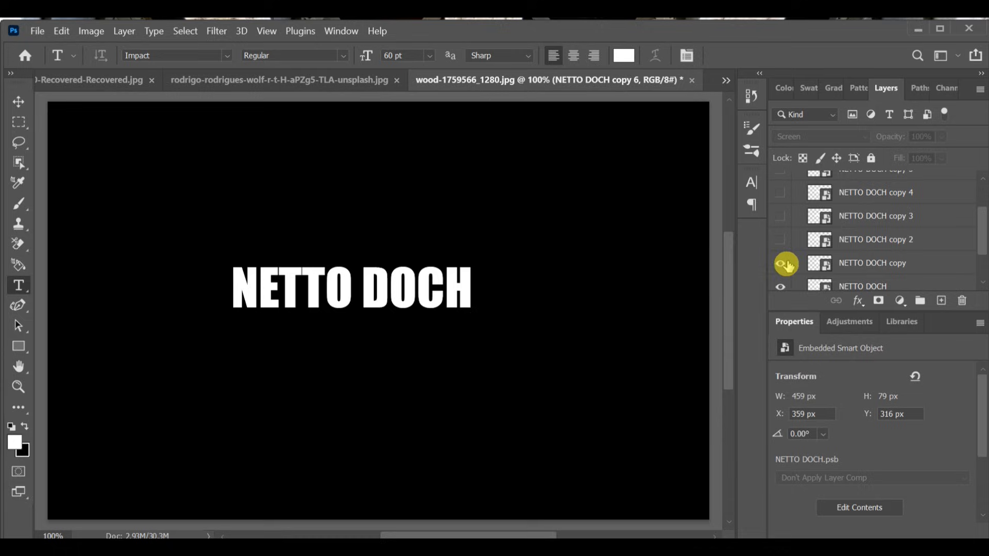
pyautogui.scroll(-3, 784, 260)
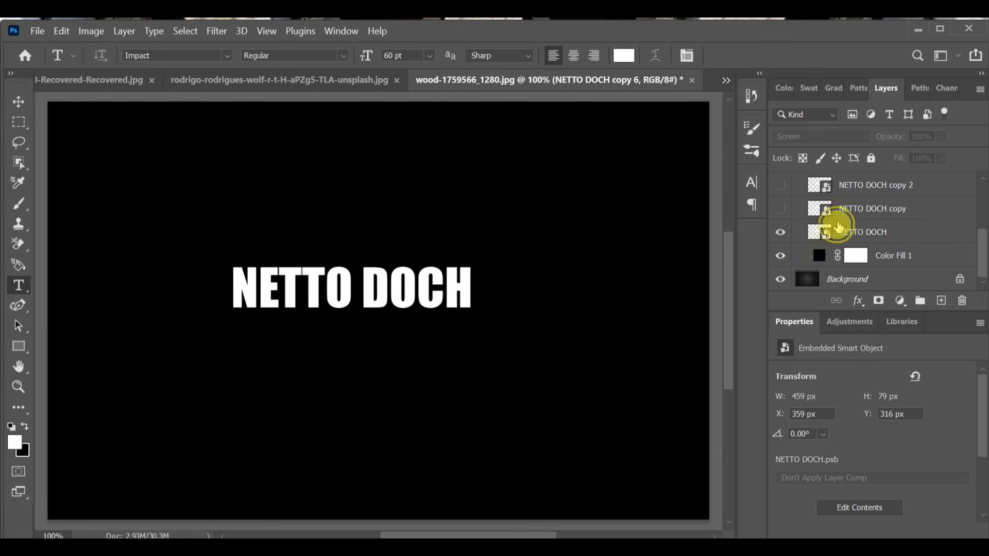
pyautogui.click(837, 217)
pyautogui.click(840, 236)
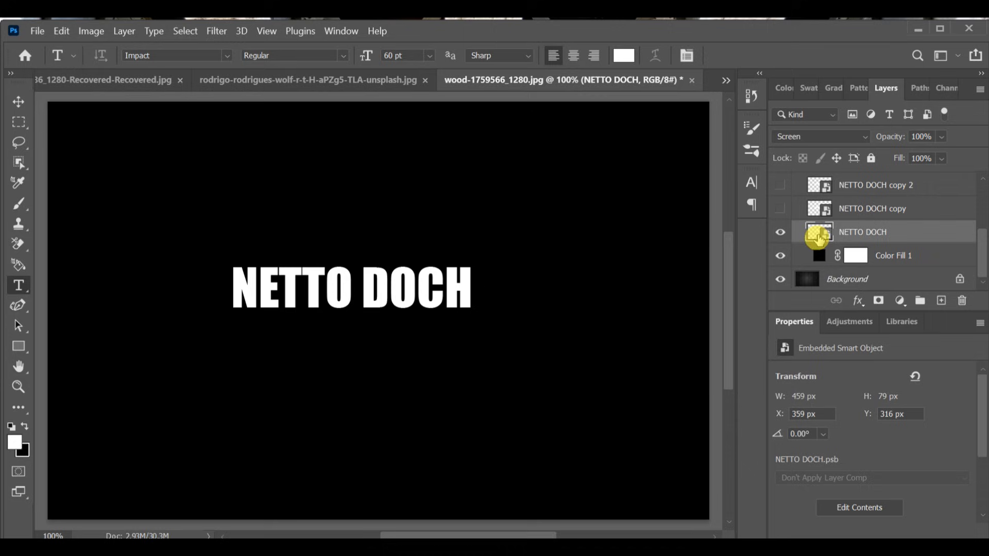
# Step: Apply a 0.6 px Gaussian Blur to the original NETTO DOCH layer
pyautogui.click(218, 32)
pyautogui.moveTo(316, 216)
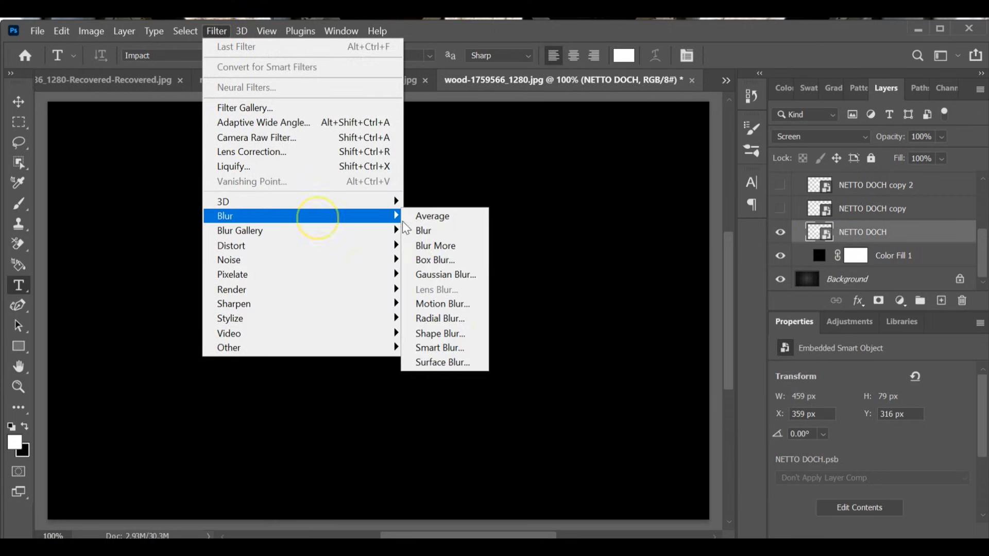
pyautogui.click(425, 278)
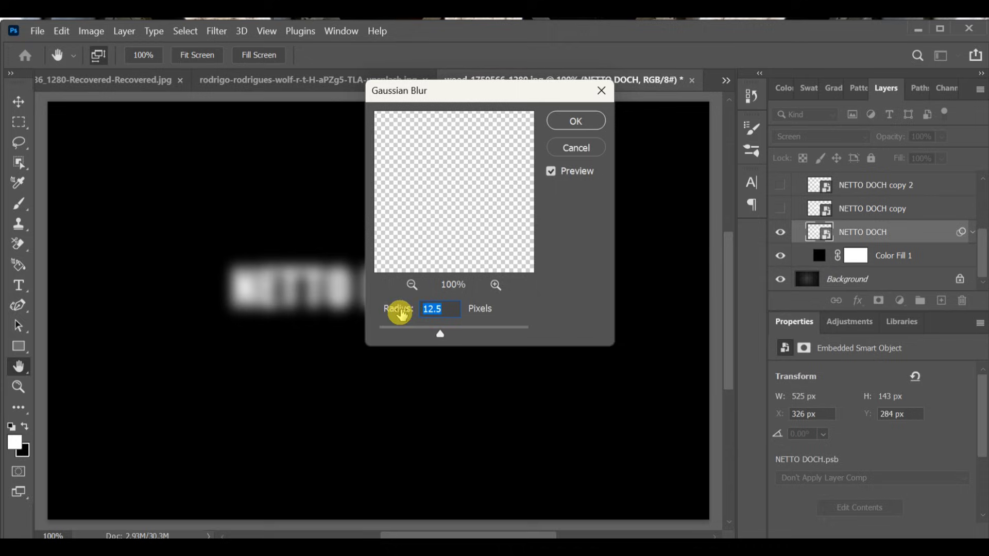
pyautogui.moveTo(397, 324); pyautogui.dragTo(383, 327)
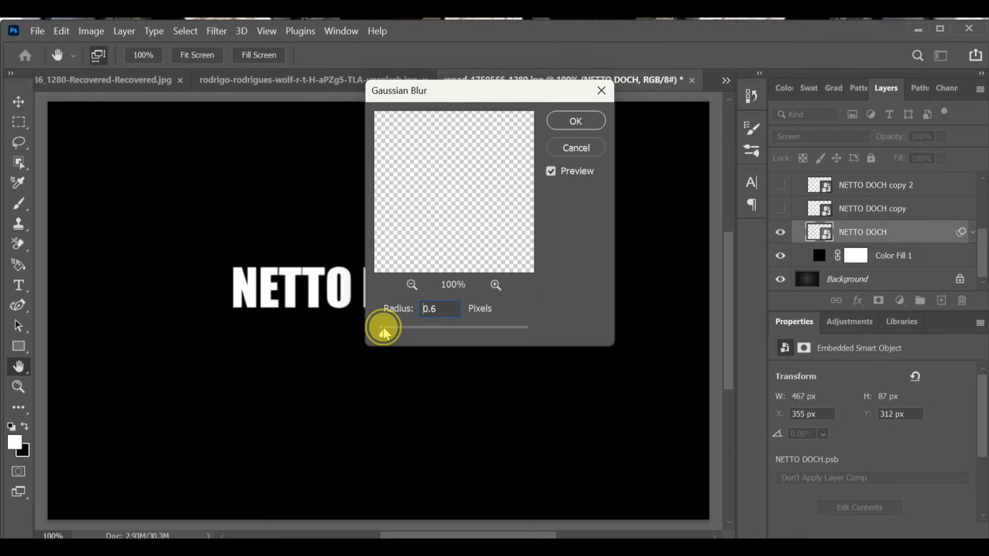
pyautogui.click(563, 125)
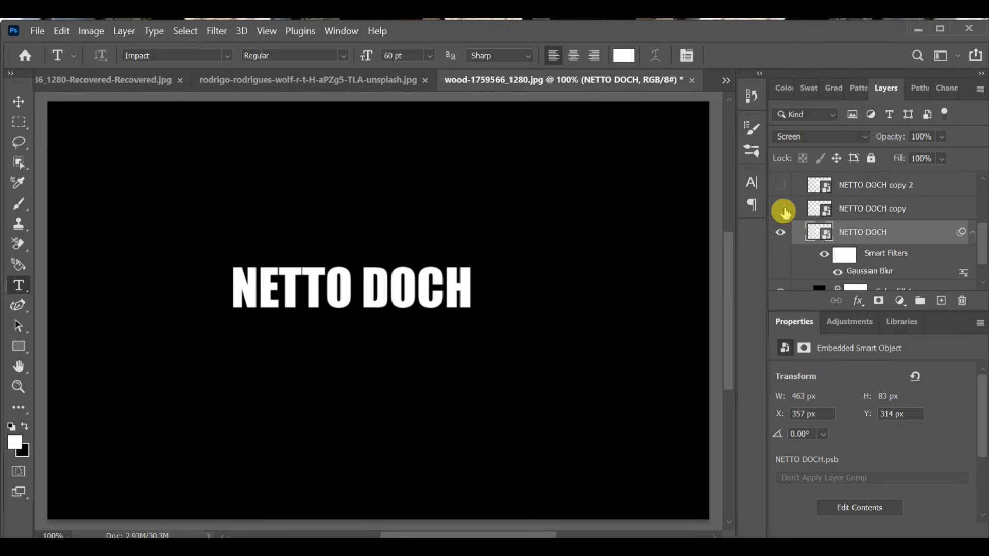
# Step: Show NETTO DOCH copy and give it a 3.0 px Gaussian Blur
pyautogui.click(782, 209)
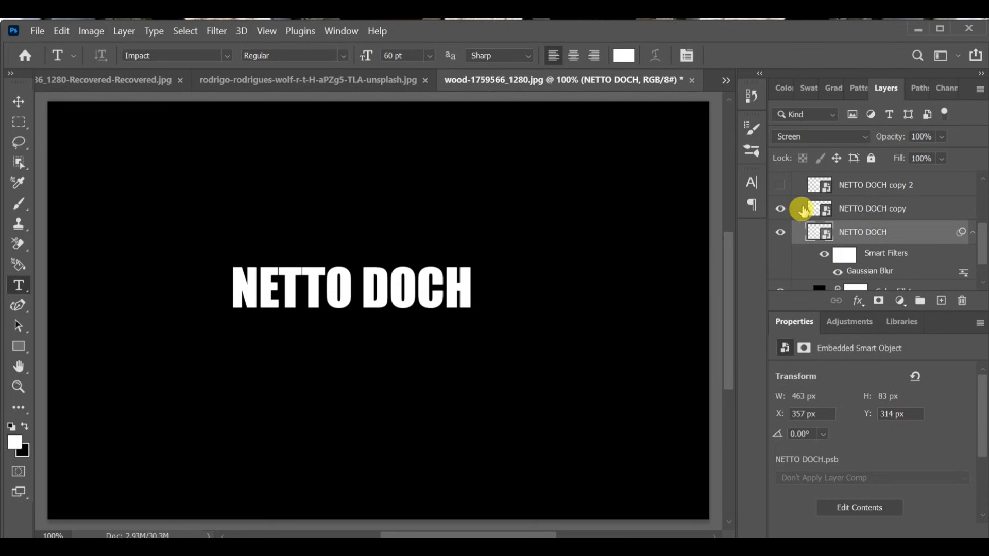
pyautogui.click(803, 210)
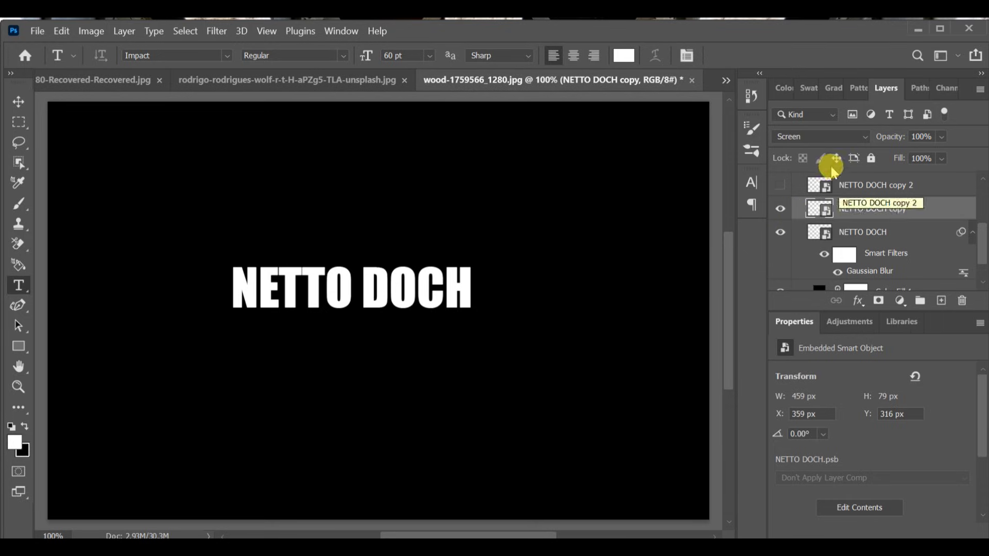
pyautogui.click(217, 32)
pyautogui.click(230, 41)
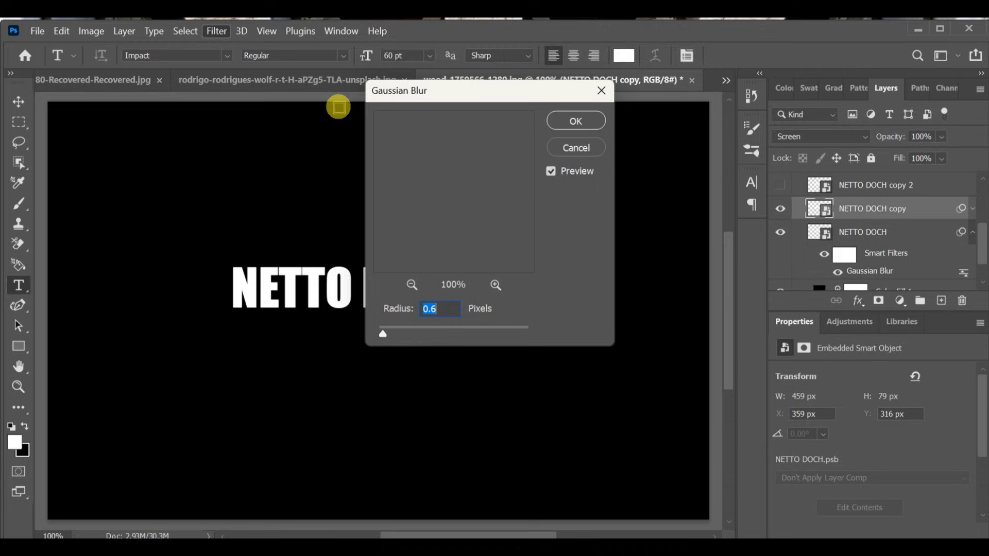
pyautogui.moveTo(389, 334); pyautogui.dragTo(403, 334)
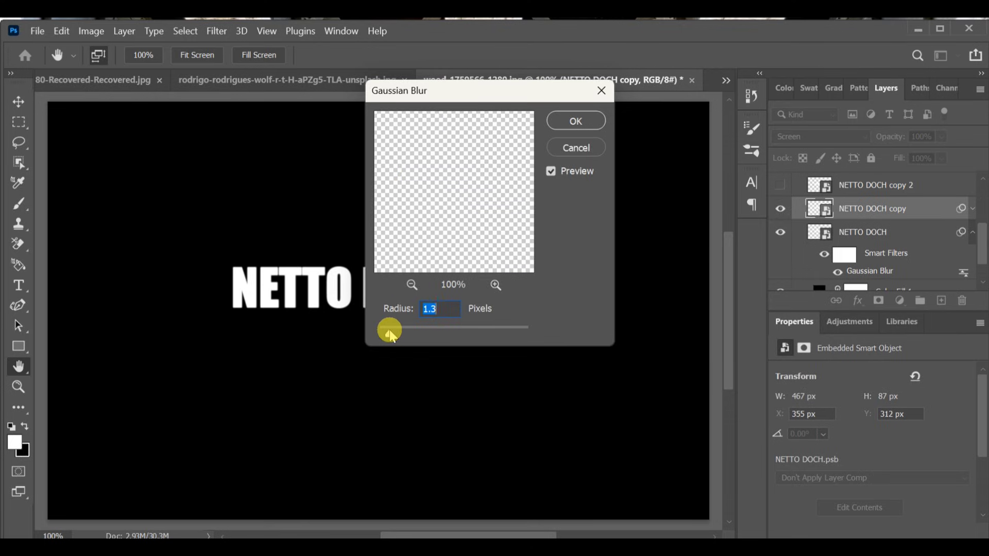
pyautogui.click(574, 124)
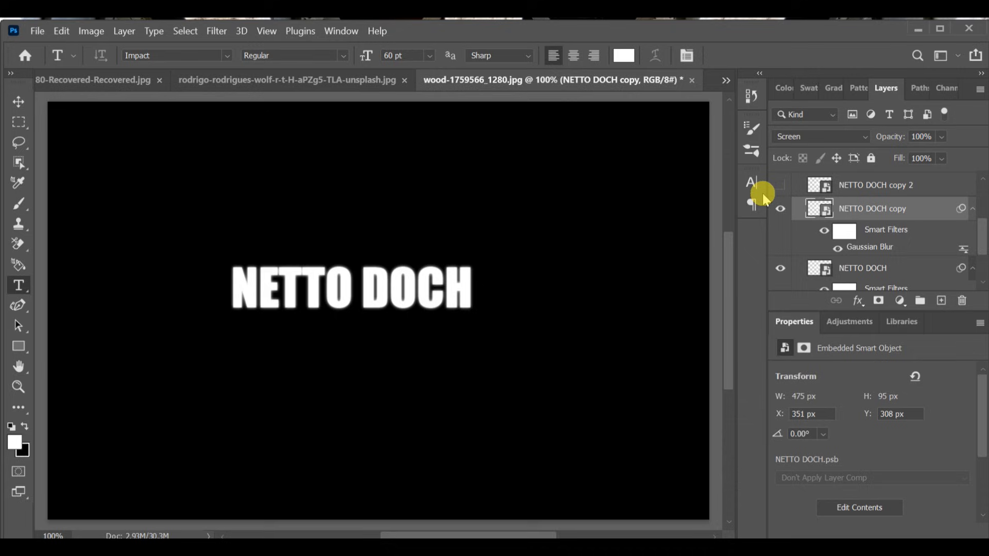
pyautogui.click(816, 189)
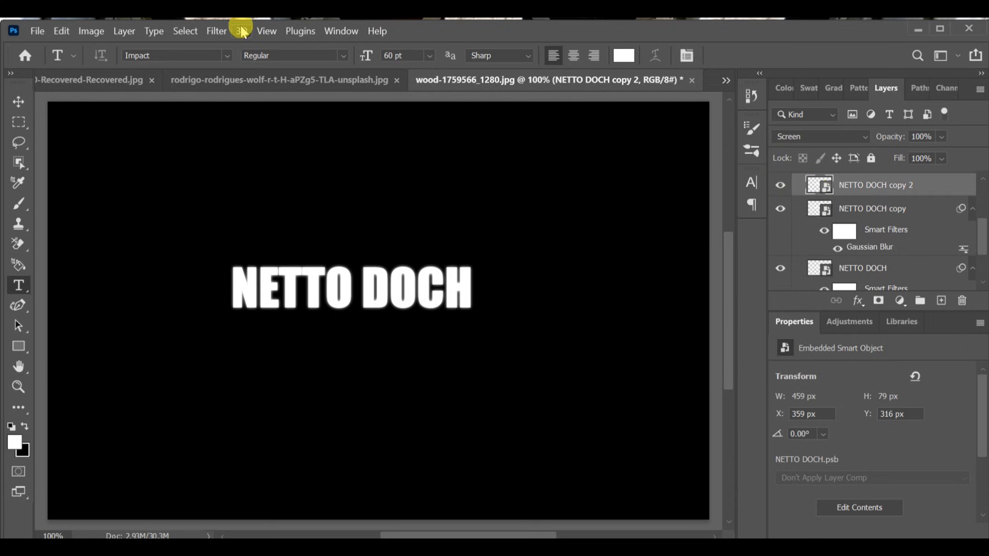
# Step: Apply a 15.3 px Gaussian Blur to NETTO DOCH copy 2
pyautogui.click(219, 31)
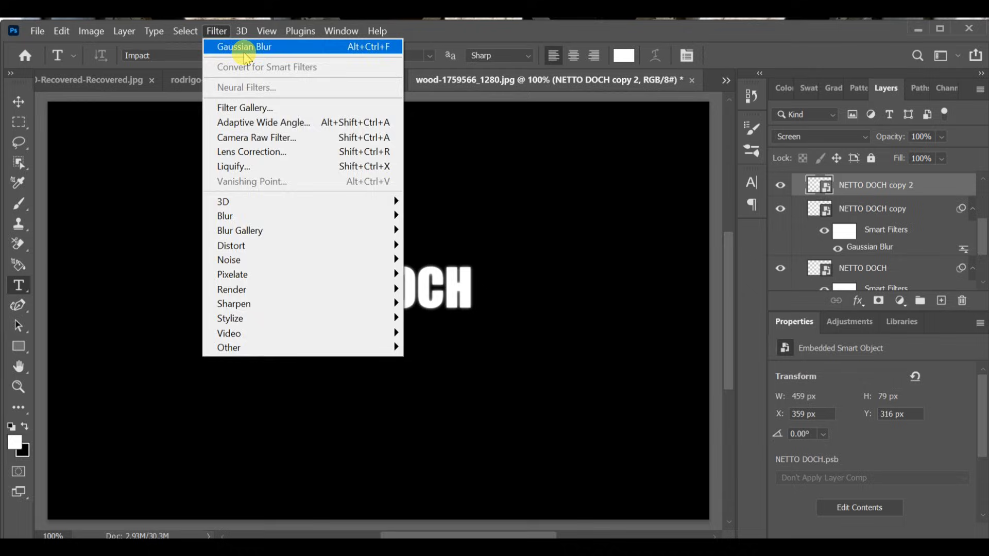
pyautogui.click(243, 49)
pyautogui.moveTo(383, 329); pyautogui.dragTo(441, 332)
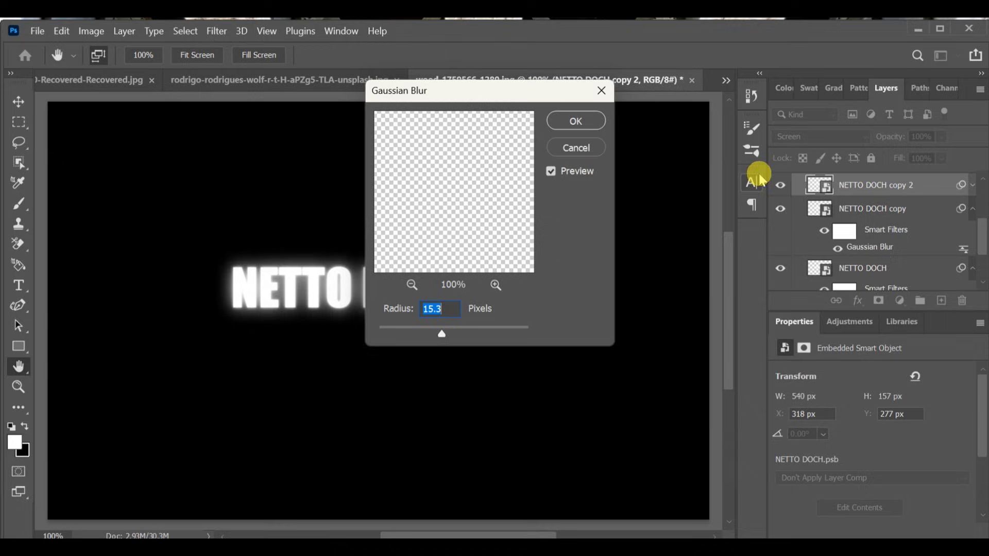
pyautogui.click(570, 118)
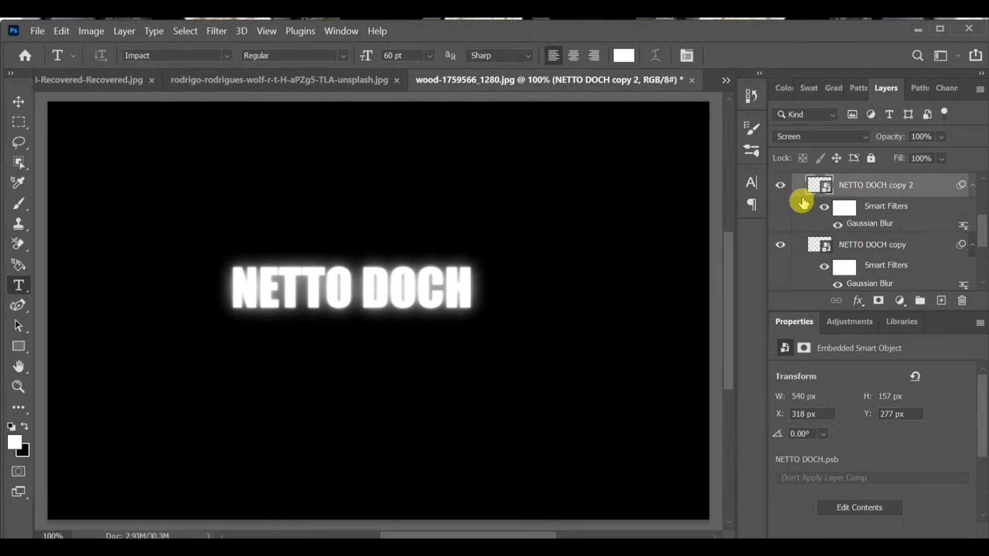
# Step: Show NETTO DOCH copy 3 and give it a 30.4 px Gaussian Blur
pyautogui.scroll(3, 802, 202)
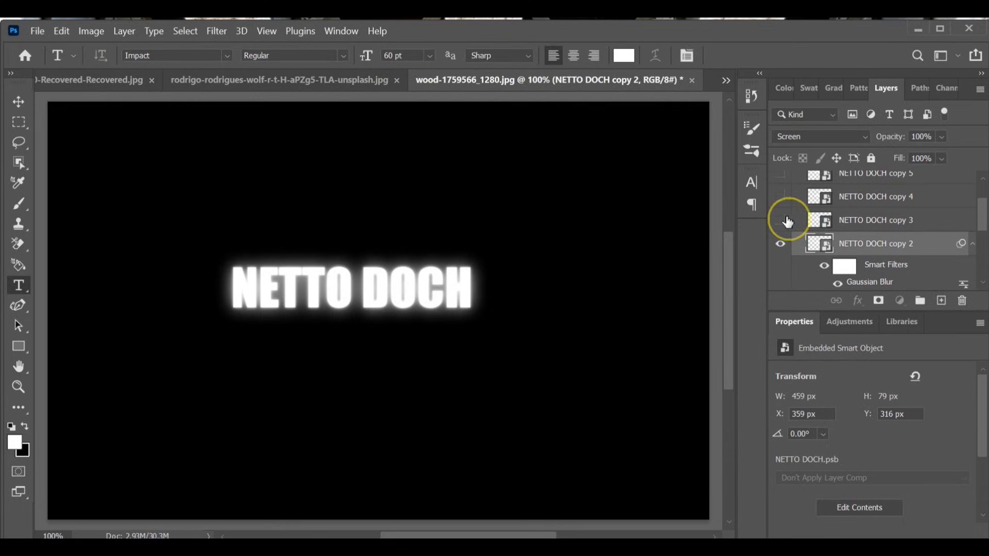
pyautogui.click(791, 220)
pyautogui.click(780, 221)
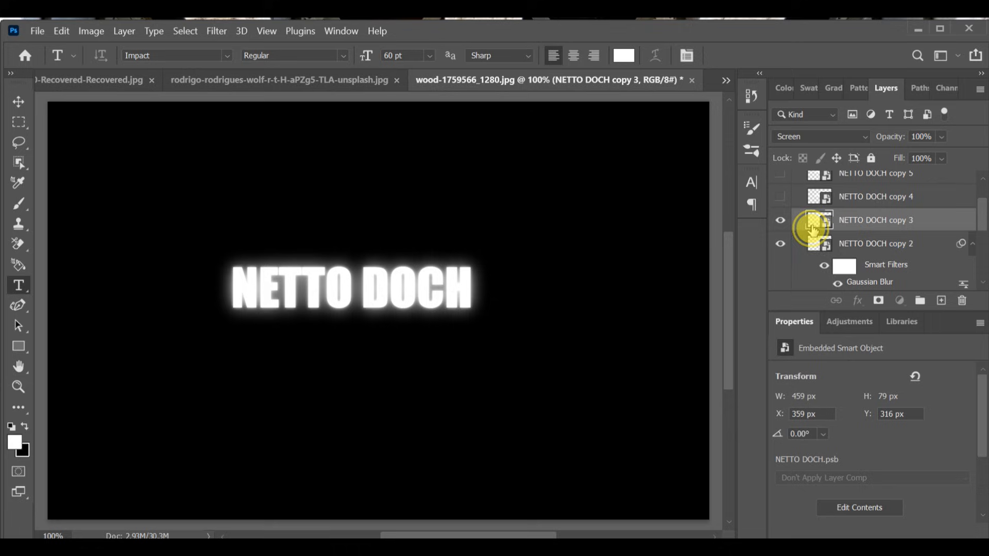
pyautogui.click(221, 31)
pyautogui.click(260, 47)
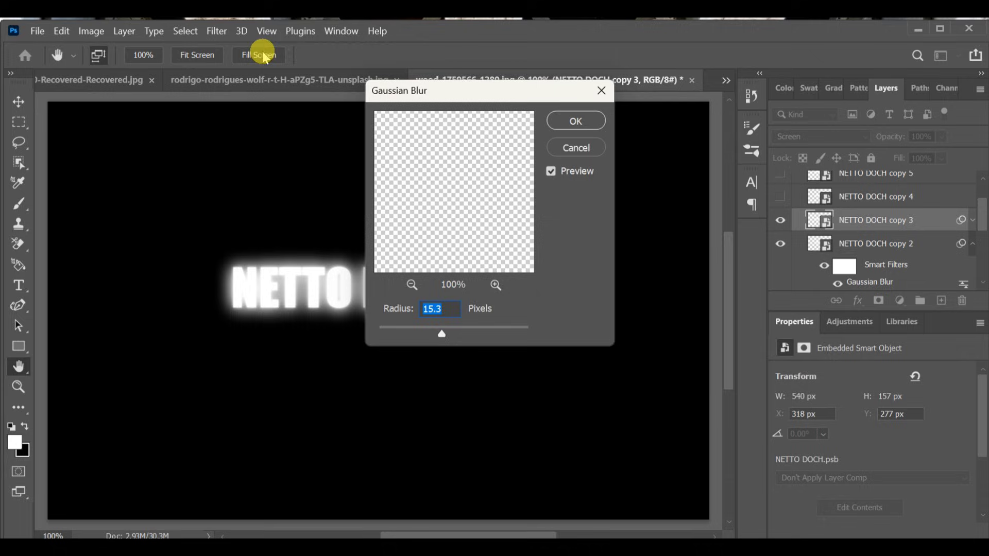
pyautogui.moveTo(442, 334); pyautogui.dragTo(447, 330)
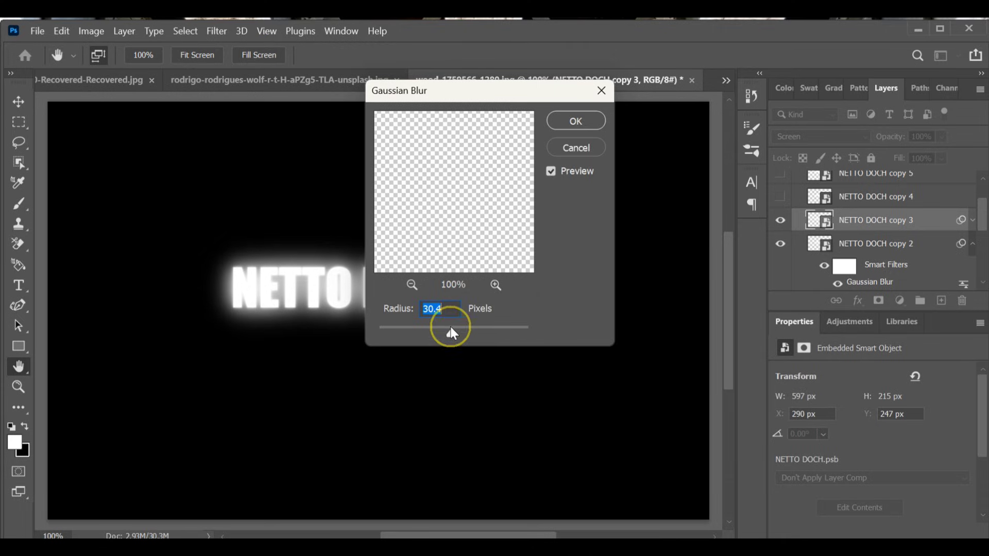
pyautogui.click(570, 122)
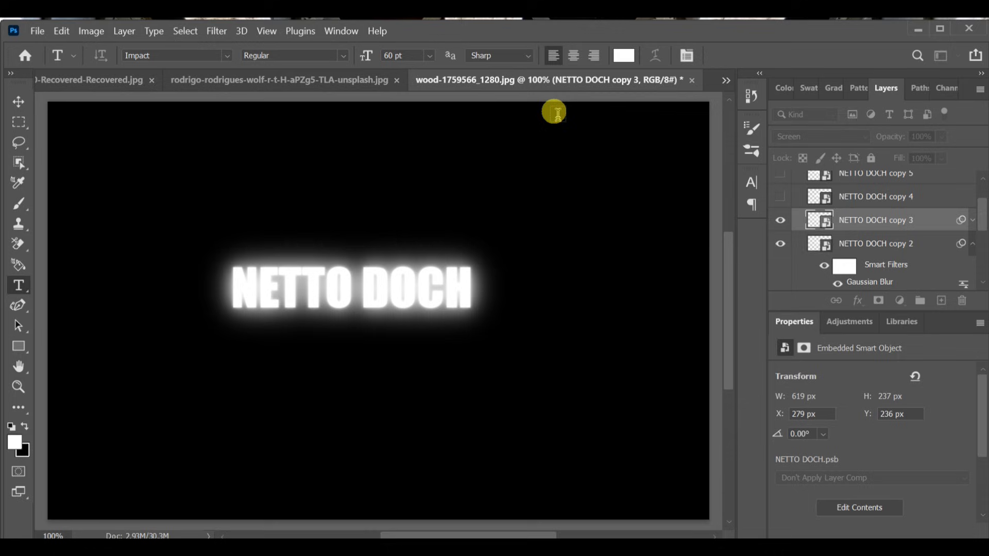
pyautogui.hotkey('alt', ']')
# Step: Apply a 69.7 px Gaussian Blur to NETTO DOCH copy 4
pyautogui.click(216, 31)
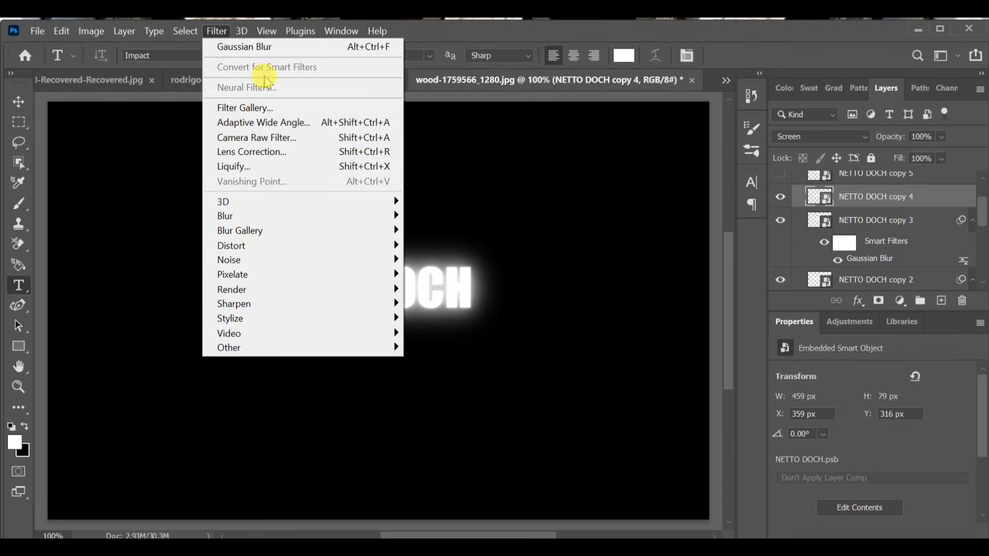
pyautogui.click(253, 49)
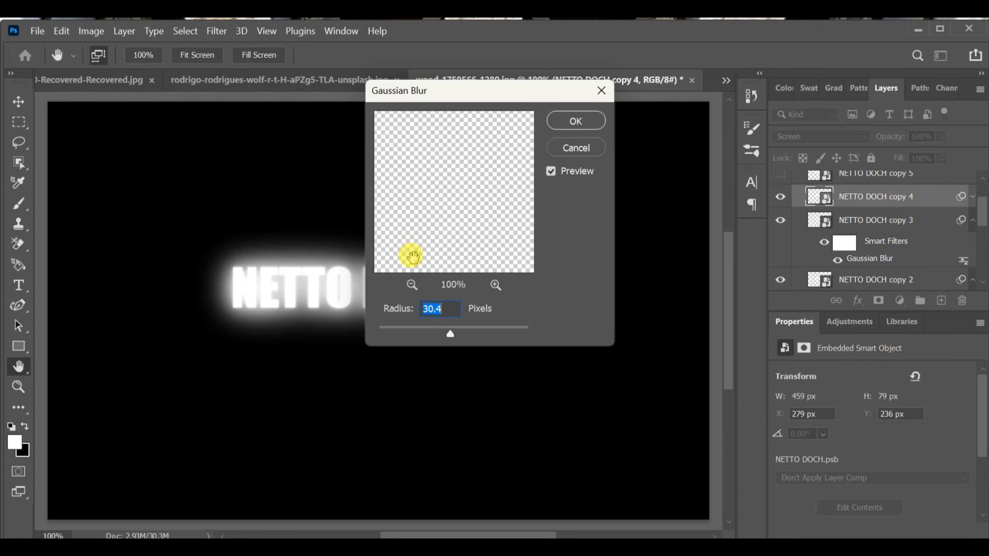
pyautogui.moveTo(454, 332); pyautogui.dragTo(472, 312)
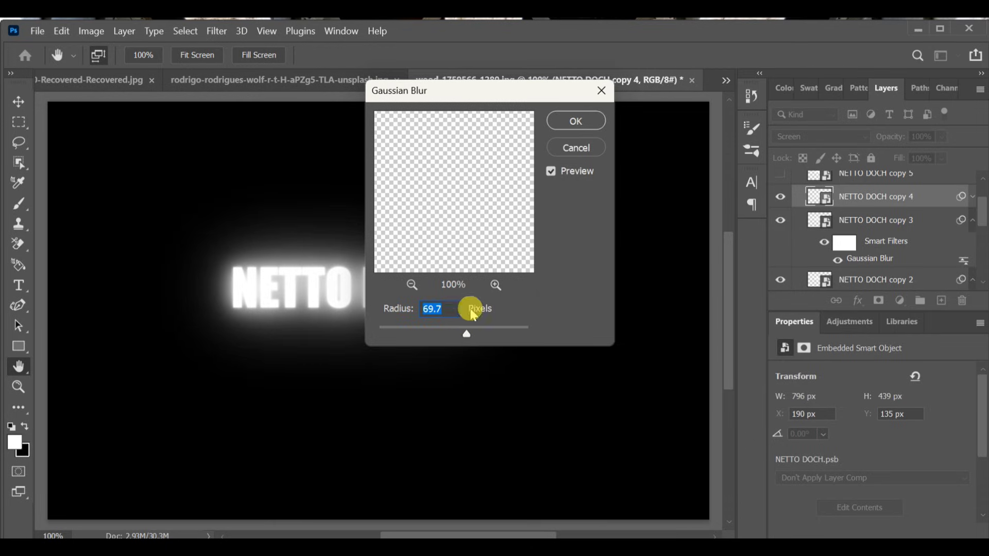
pyautogui.press('t')
pyautogui.click(576, 121)
# Step: Make NETTO DOCH copy 5 visible and set its Gaussian Blur radius to 263.1 px
pyautogui.click(877, 193)
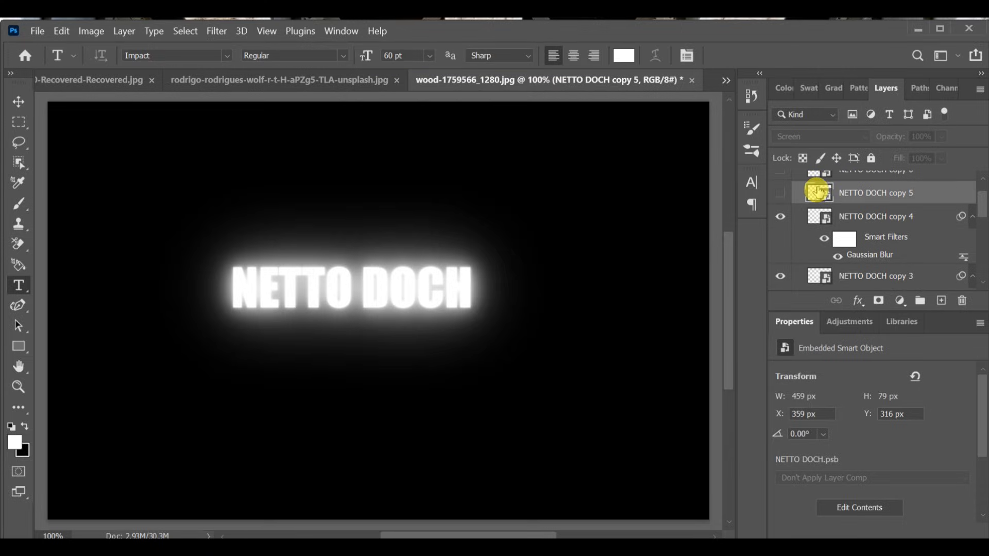
pyautogui.click(780, 192)
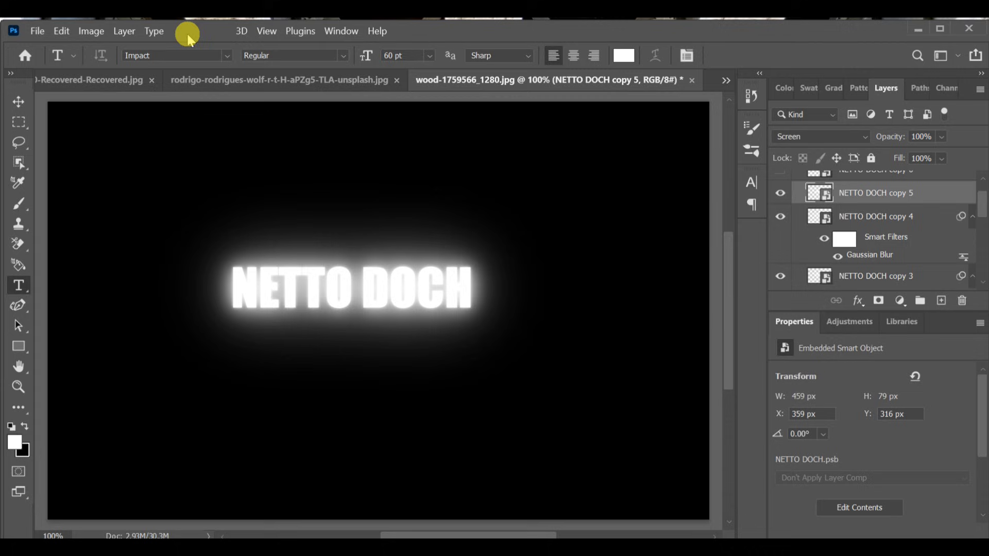
pyautogui.click(215, 31)
pyautogui.click(244, 44)
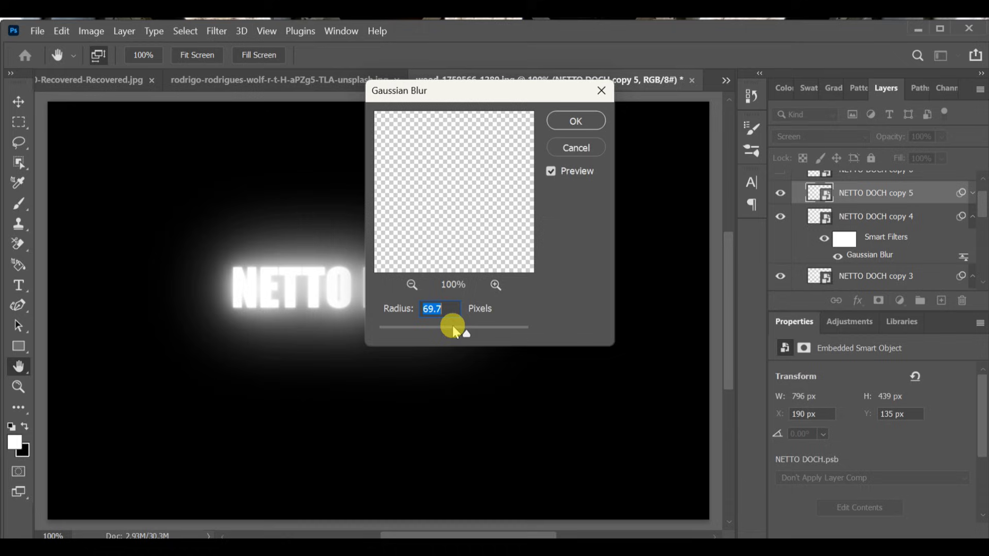
pyautogui.moveTo(468, 336); pyautogui.dragTo(499, 339)
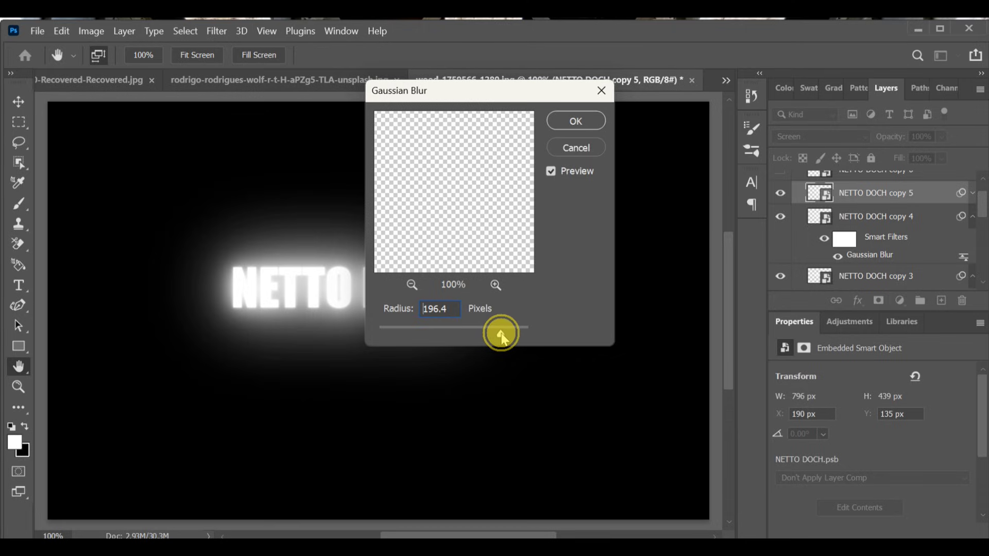
pyautogui.moveTo(501, 335); pyautogui.dragTo(504, 336)
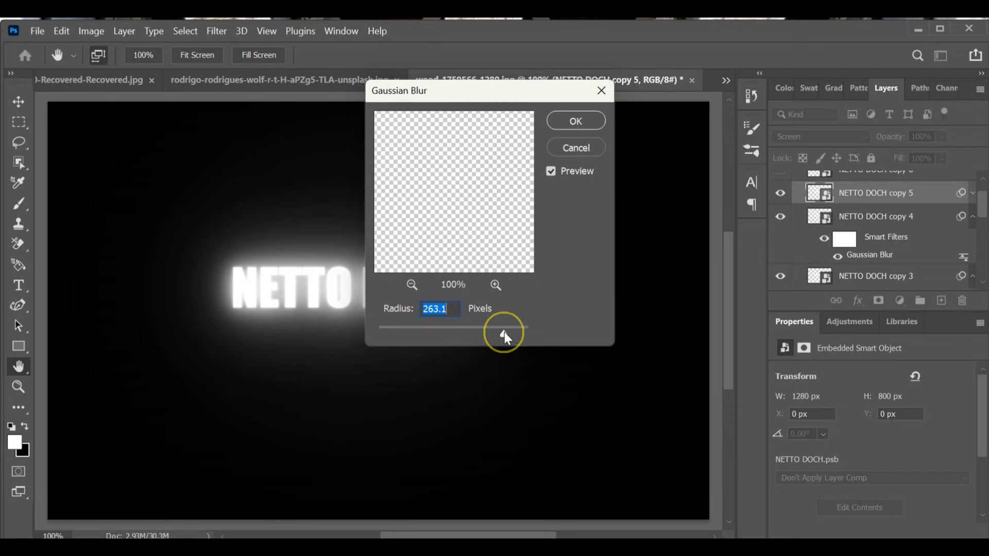
pyautogui.scroll(2, 812, 201)
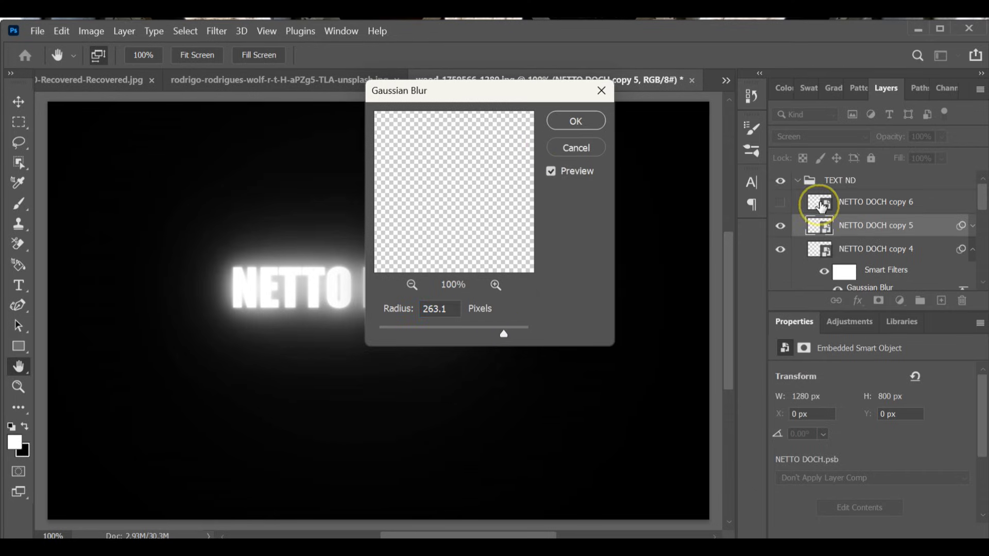
# Step: Apply copy 5's 263.1 px blur, then show copy 6 and blur it 493.4 px
pyautogui.click(572, 121)
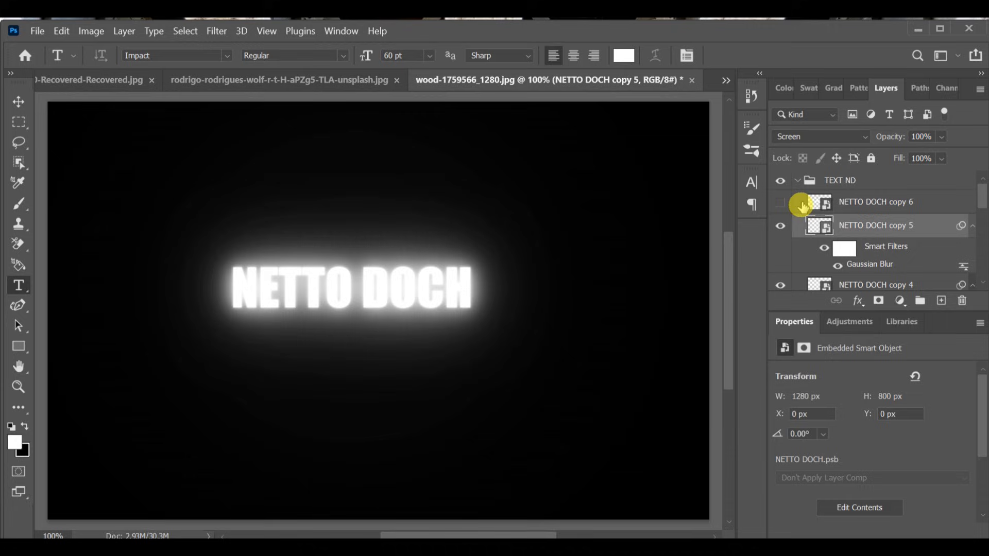
pyautogui.click(799, 202)
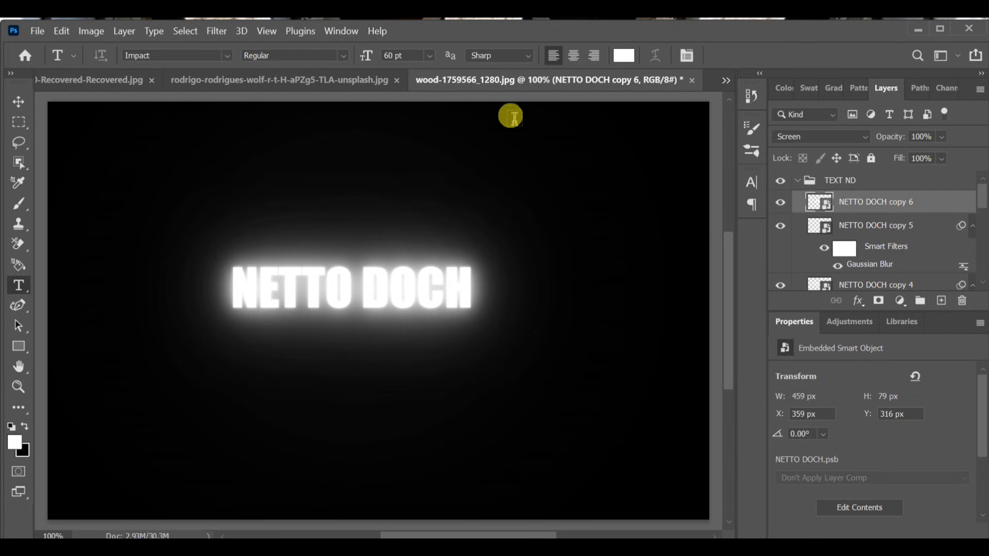
pyautogui.click(217, 30)
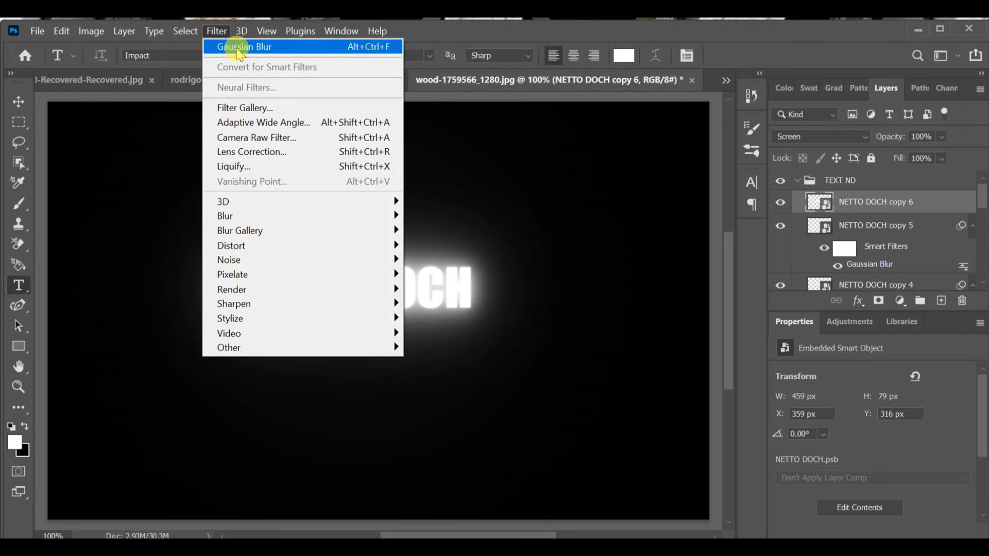
pyautogui.click(232, 46)
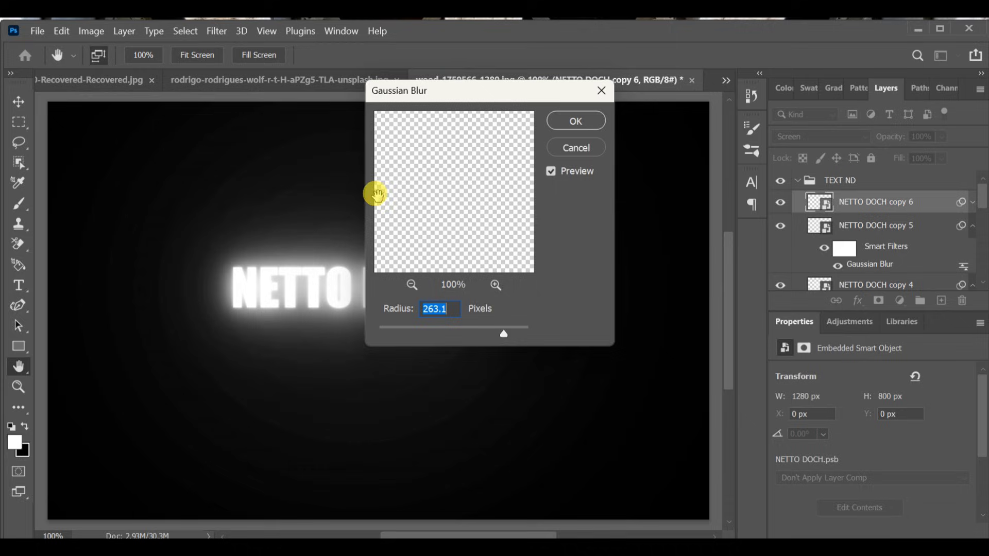
pyautogui.moveTo(503, 334); pyautogui.dragTo(513, 334)
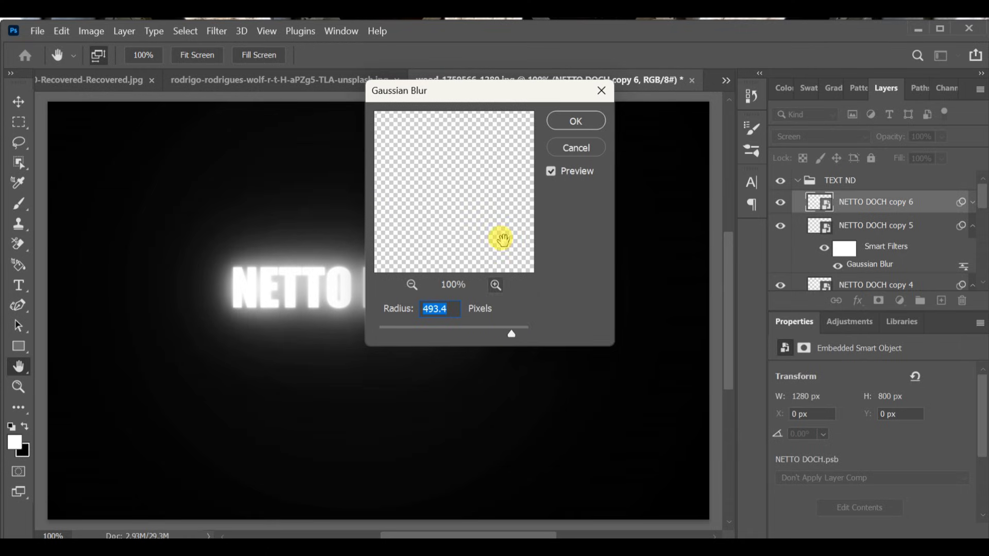
pyautogui.click(588, 121)
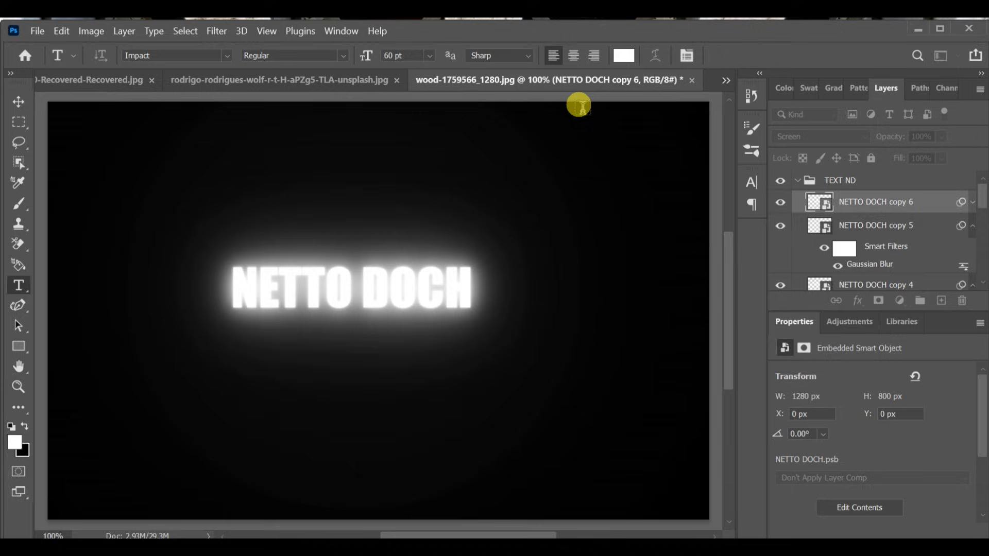
# Step: Select the TEXT ND group and change its blend mode to Screen
pyautogui.click(798, 181)
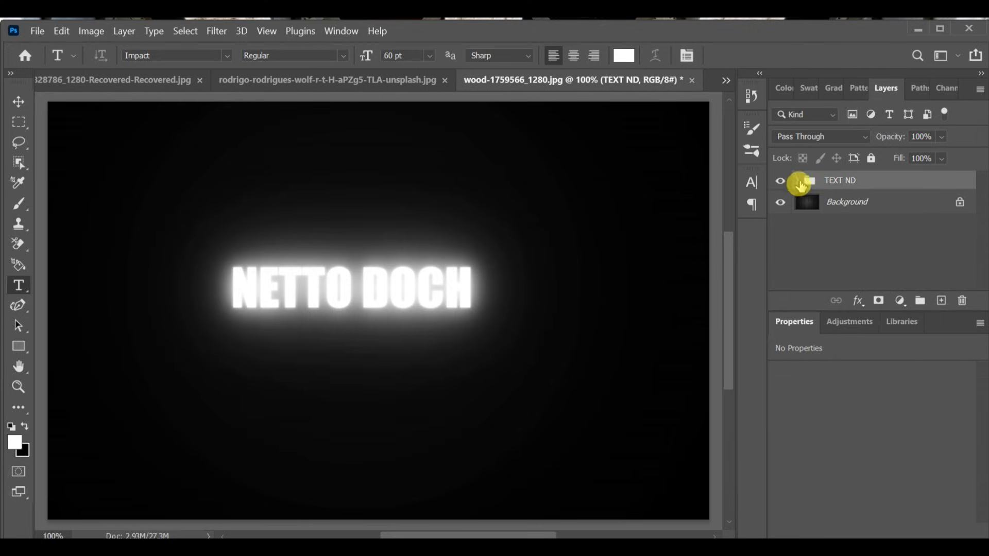
pyautogui.click(835, 136)
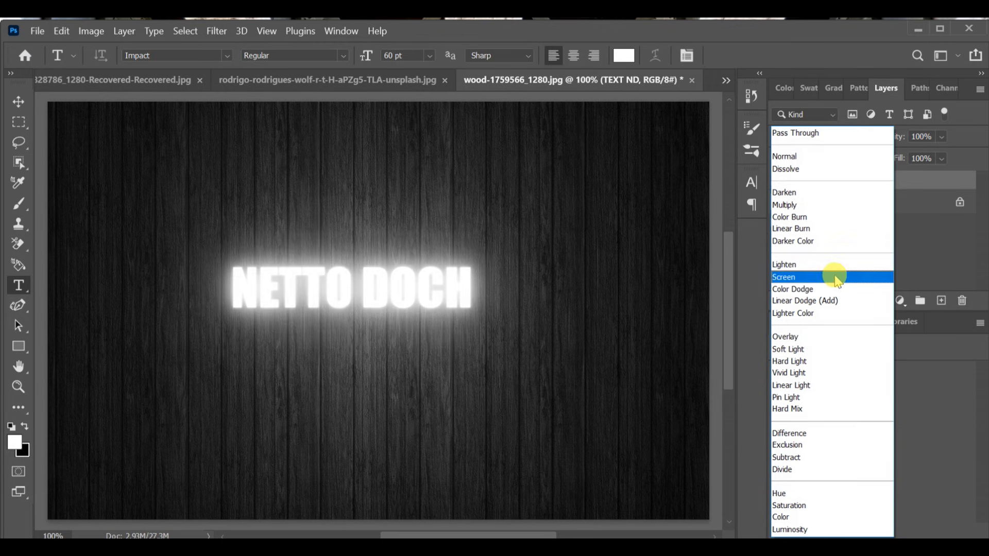
pyautogui.click(835, 277)
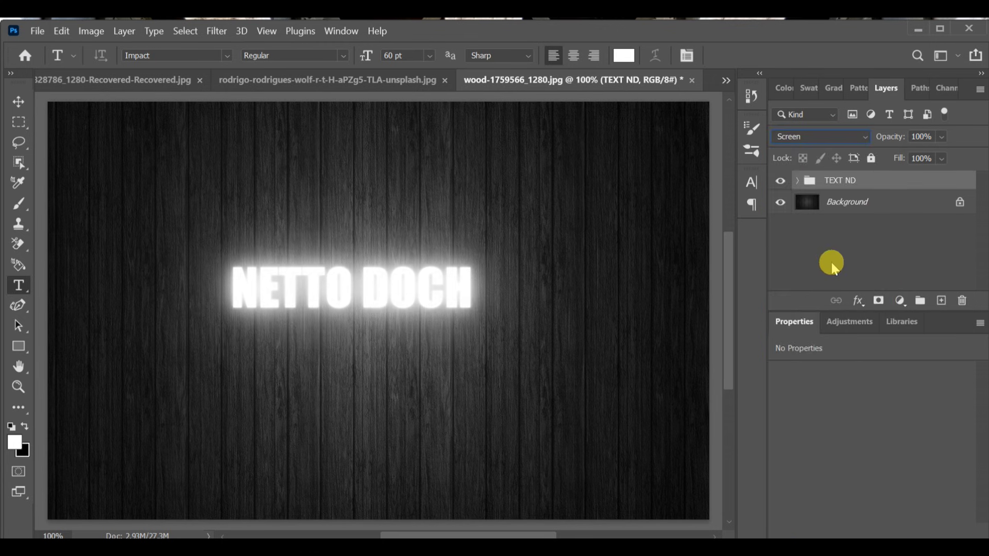
# Step: Add a Gradient Map layer and set its gradient's left stop to black #000000
pyautogui.click(899, 303)
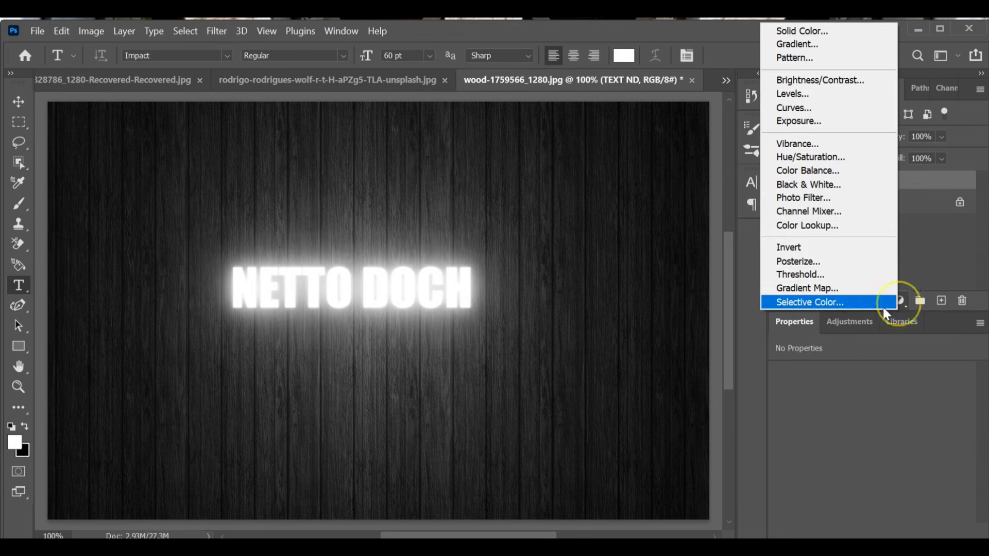
pyautogui.click(864, 288)
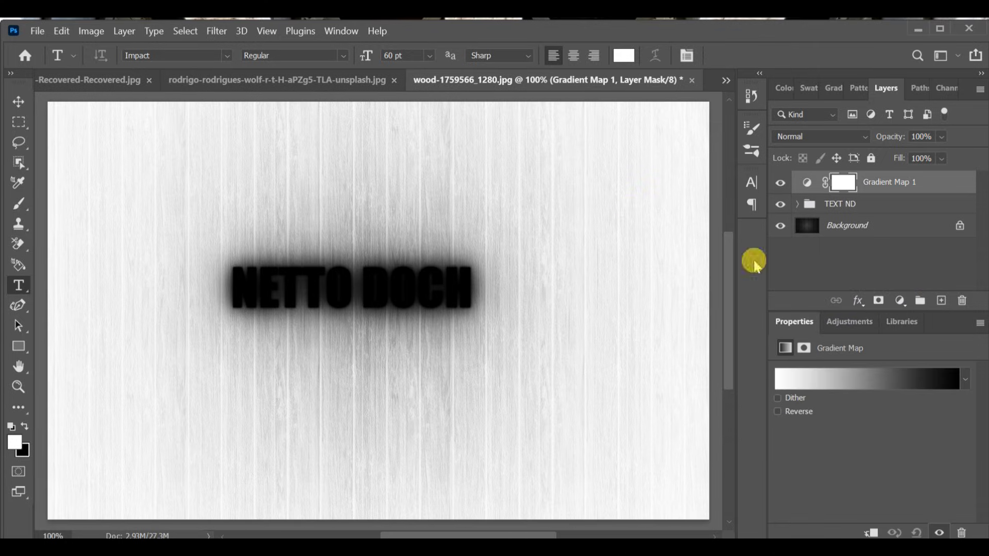
pyautogui.click(824, 383)
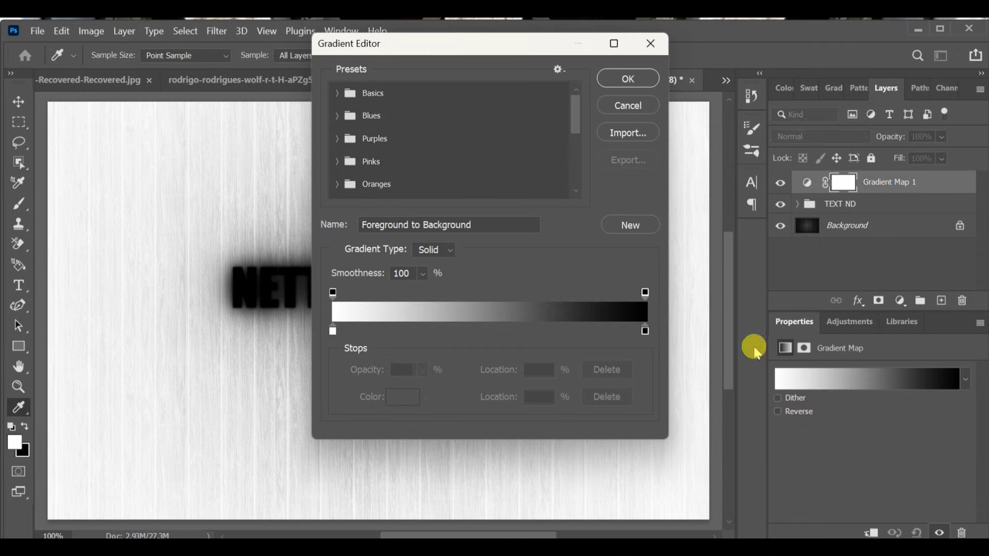
pyautogui.click(335, 334)
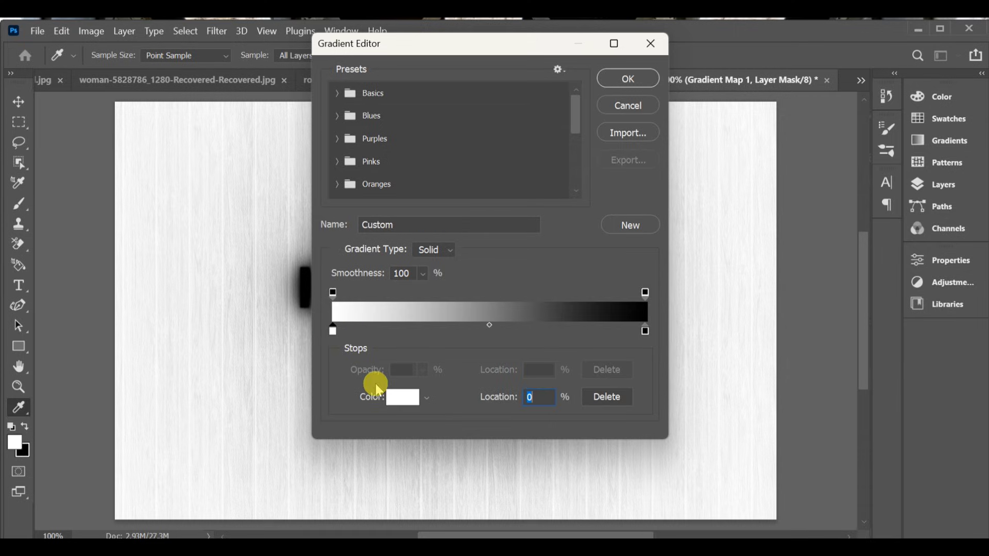
pyautogui.click(404, 396)
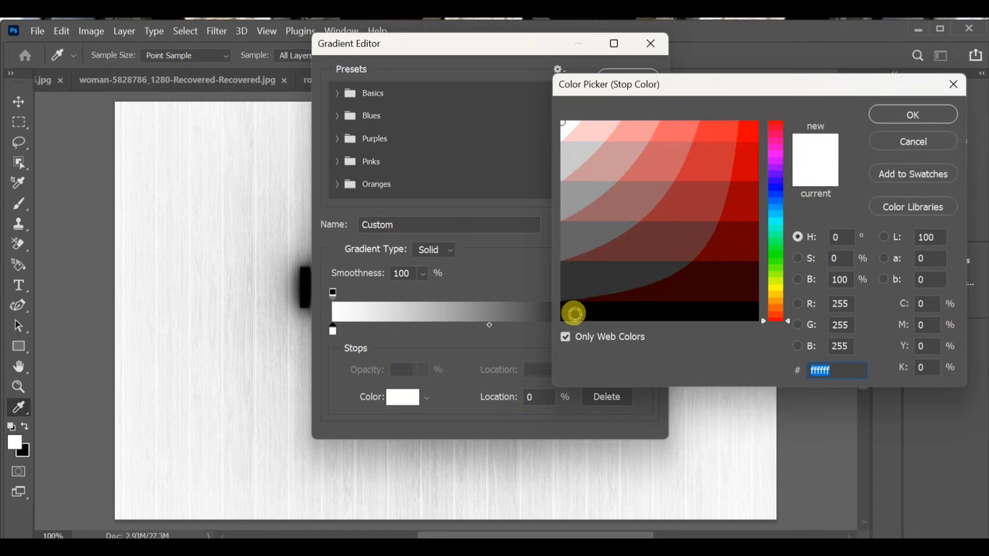
pyautogui.click(577, 317)
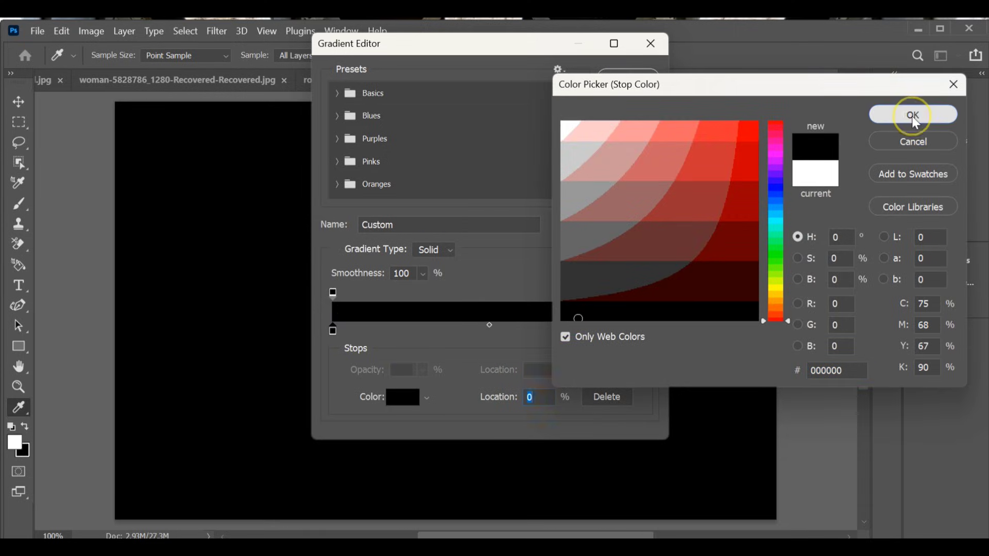
pyautogui.click(913, 114)
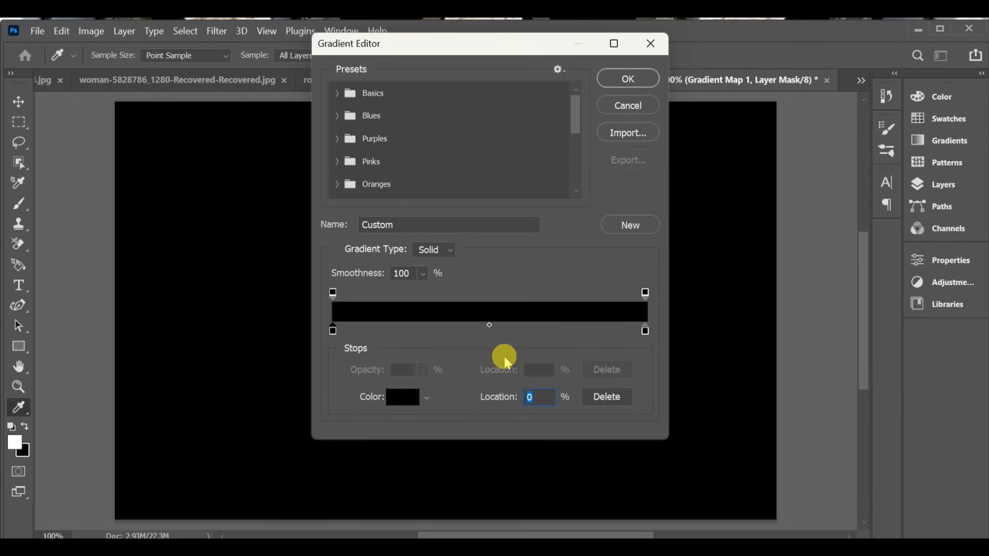
# Step: Add a #0033cc blue stop to the gradient and position it near 30%
pyautogui.click(371, 327)
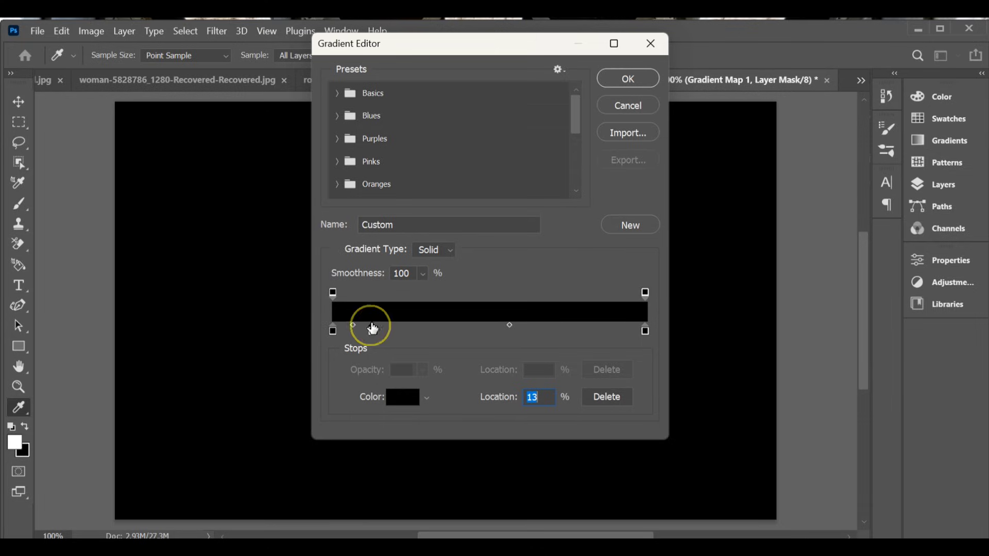
pyautogui.moveTo(373, 329); pyautogui.dragTo(418, 329)
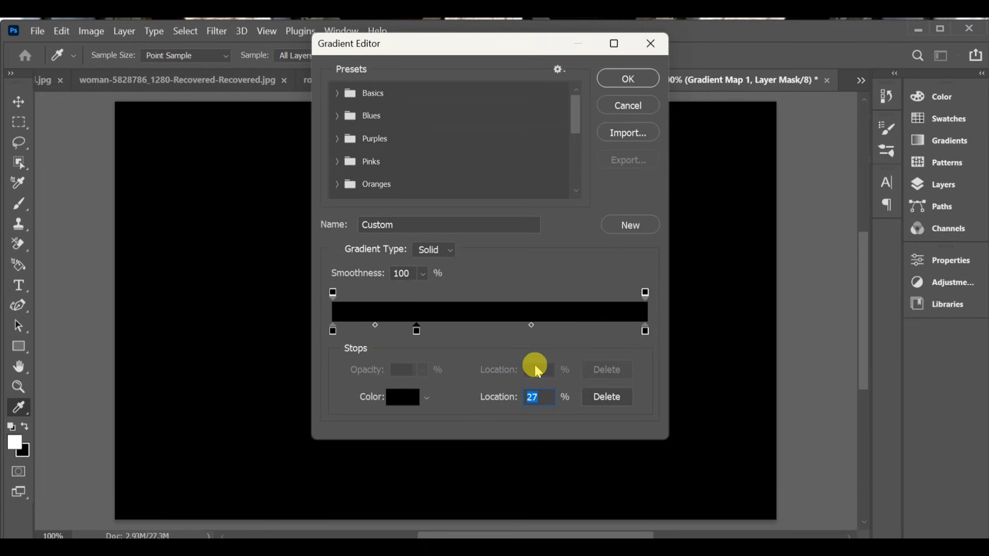
pyautogui.click(409, 400)
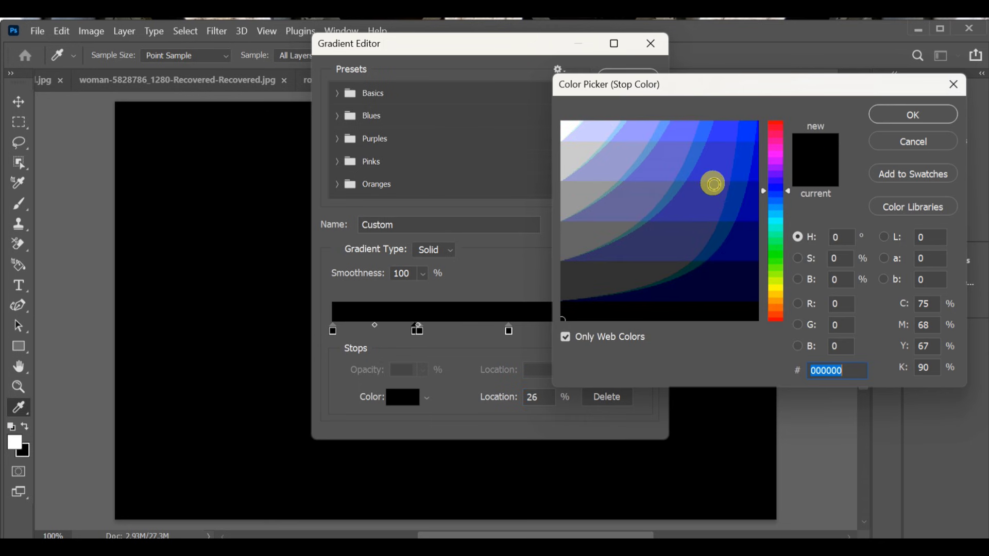
pyautogui.click(713, 184)
pyautogui.moveTo(720, 169)
pyautogui.mouseDown()
pyautogui.moveTo(746, 153)
pyautogui.moveTo(791, 152)
pyautogui.mouseUp()
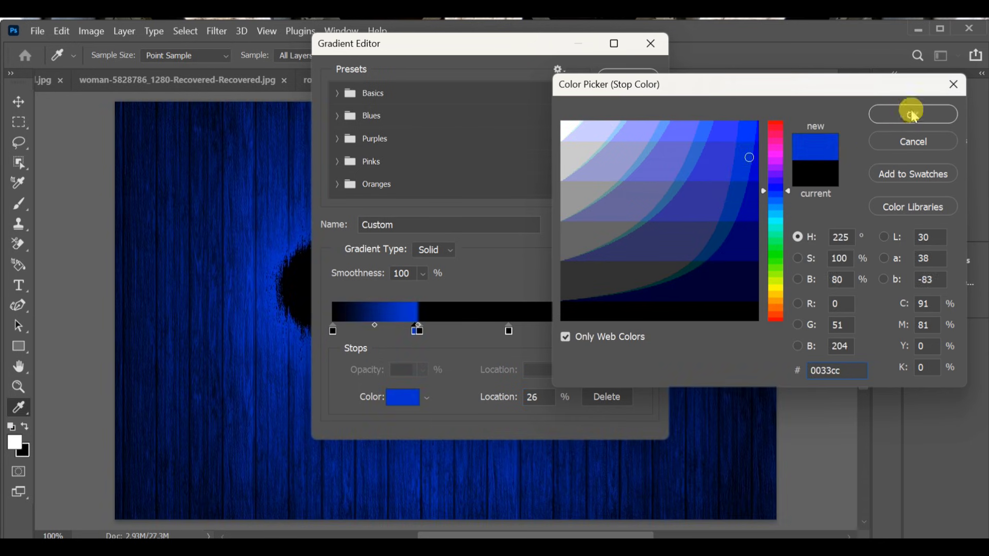
pyautogui.click(913, 114)
pyautogui.click(417, 331)
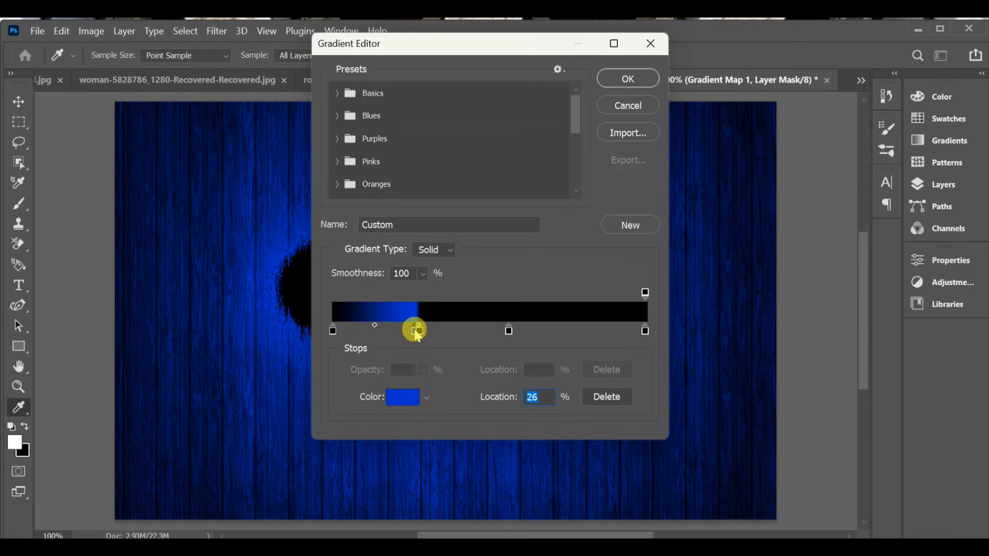
pyautogui.moveTo(417, 332); pyautogui.dragTo(512, 332)
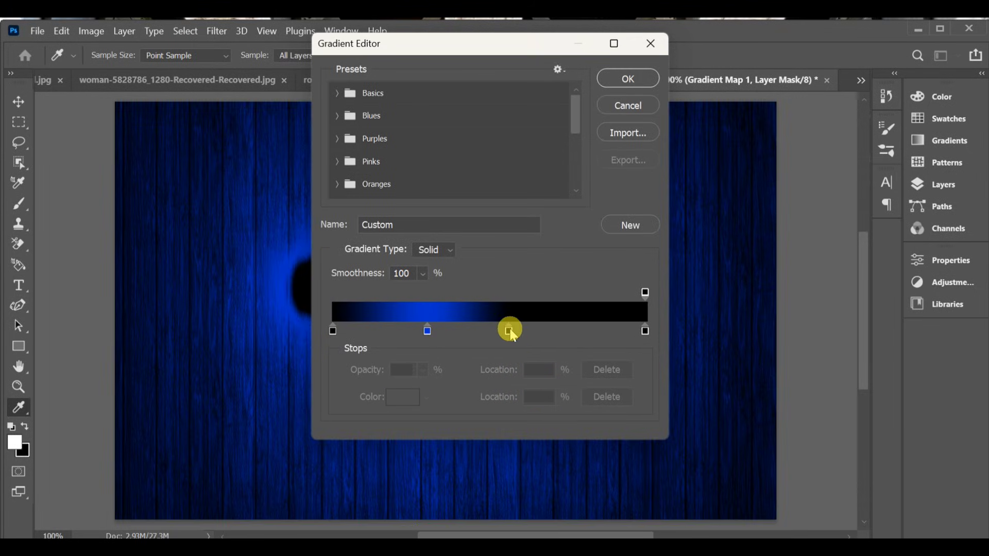
# Step: Move the black gradient stop to 65% and colour it light blue #33ccff
pyautogui.click(517, 299)
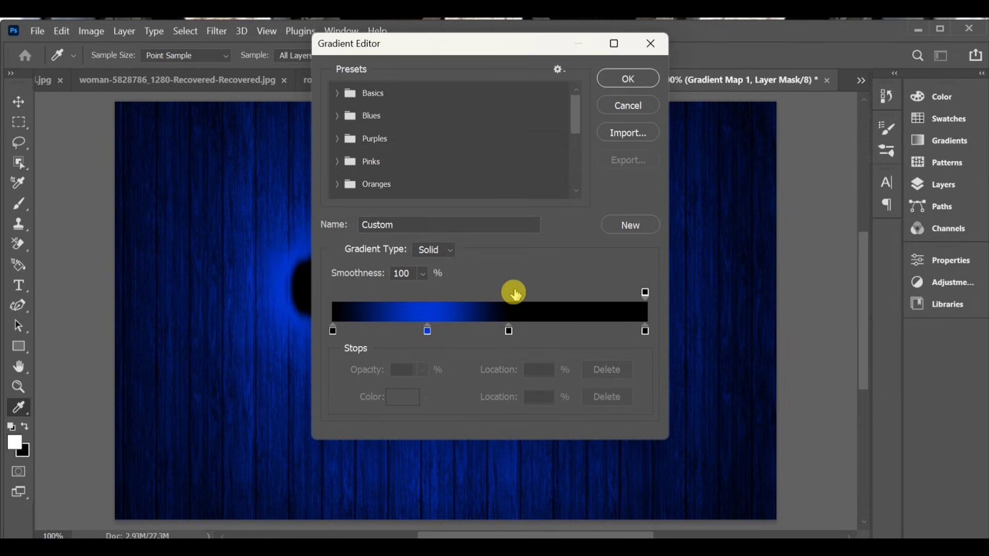
pyautogui.moveTo(509, 331); pyautogui.dragTo(538, 331)
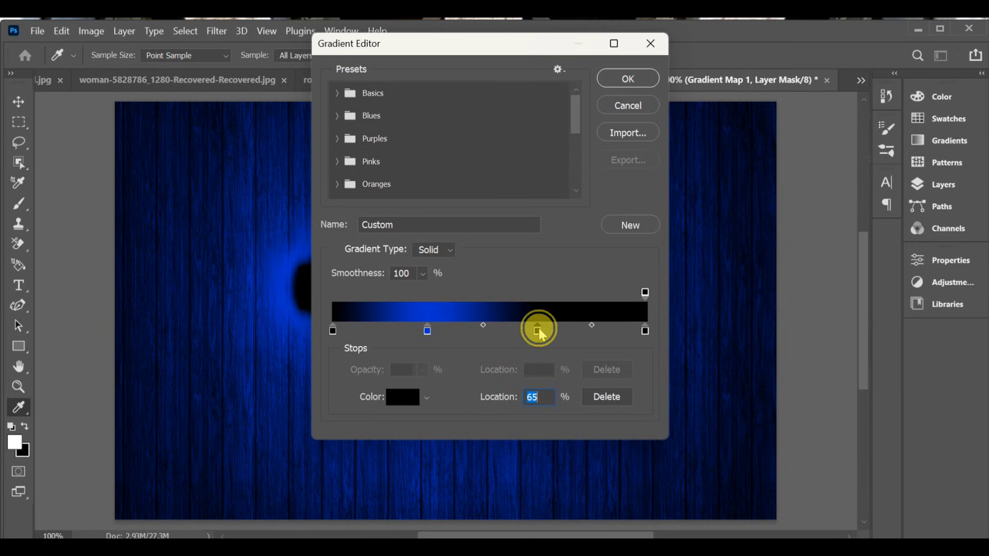
pyautogui.doubleClick(539, 331)
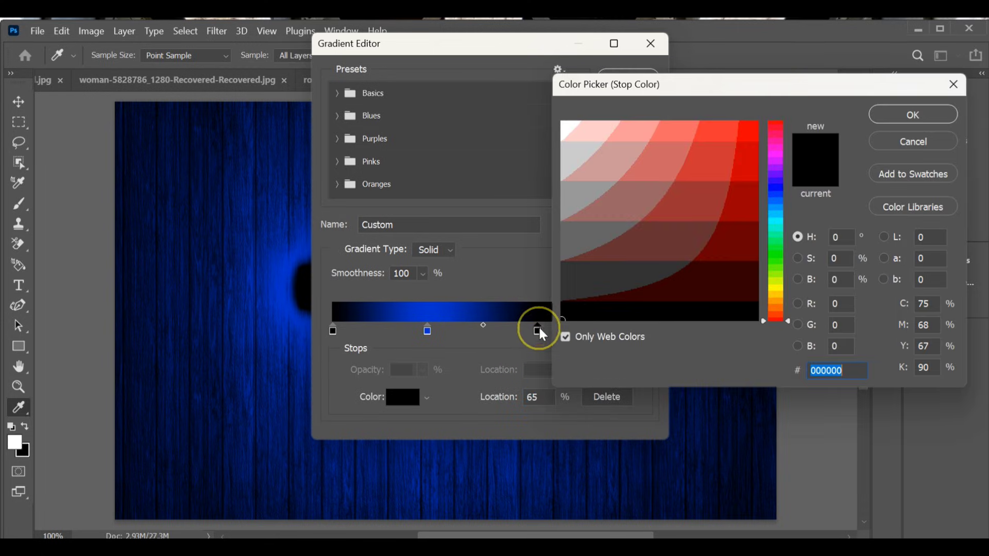
pyautogui.click(775, 212)
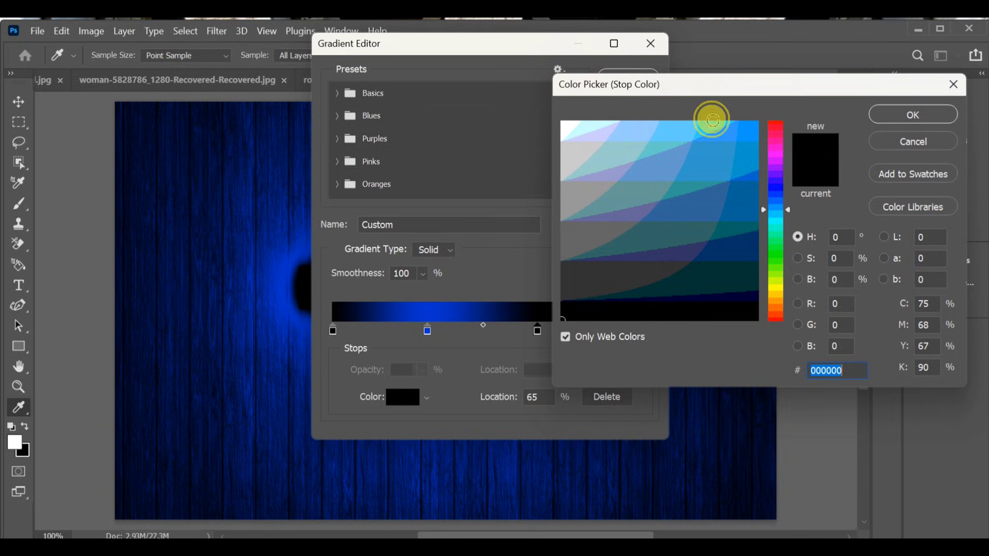
pyautogui.click(716, 124)
pyautogui.click(892, 123)
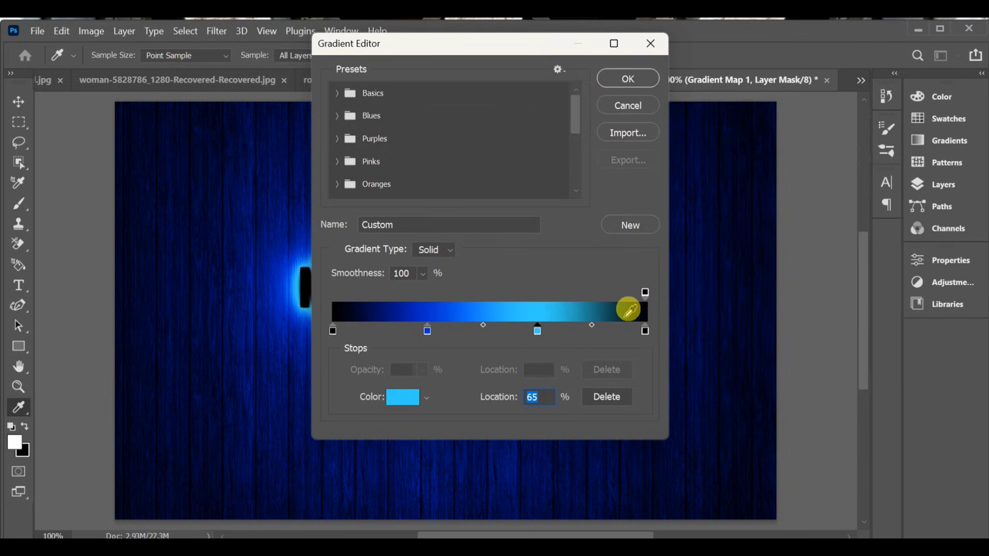
# Step: Make the 100% end stop white and apply the finished gradient map
pyautogui.click(647, 334)
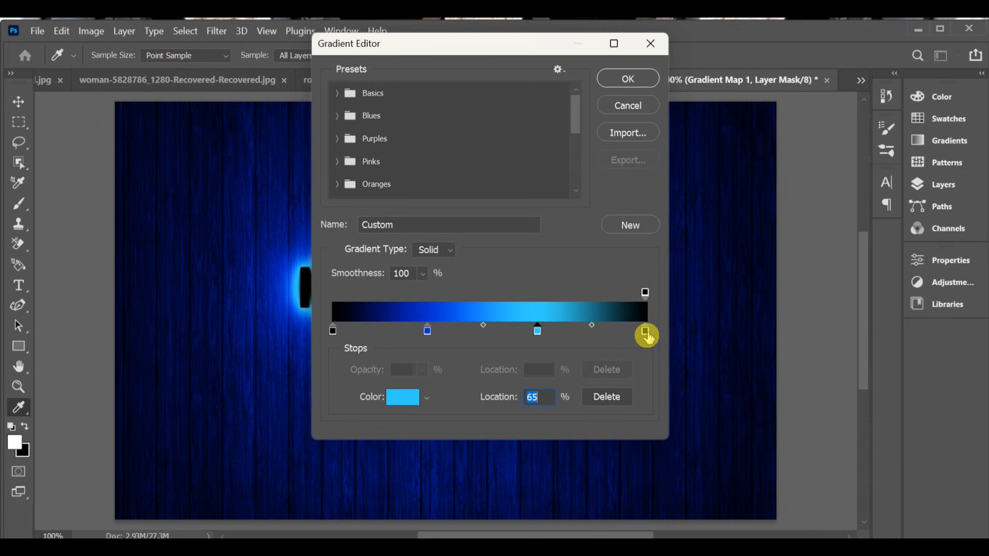
pyautogui.click(646, 332)
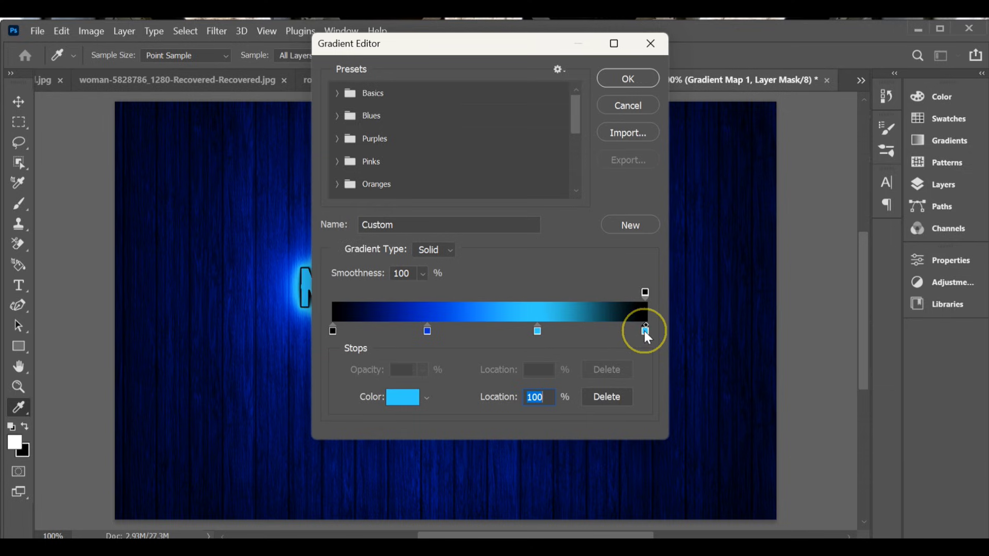
pyautogui.doubleClick(646, 332)
pyautogui.click(563, 126)
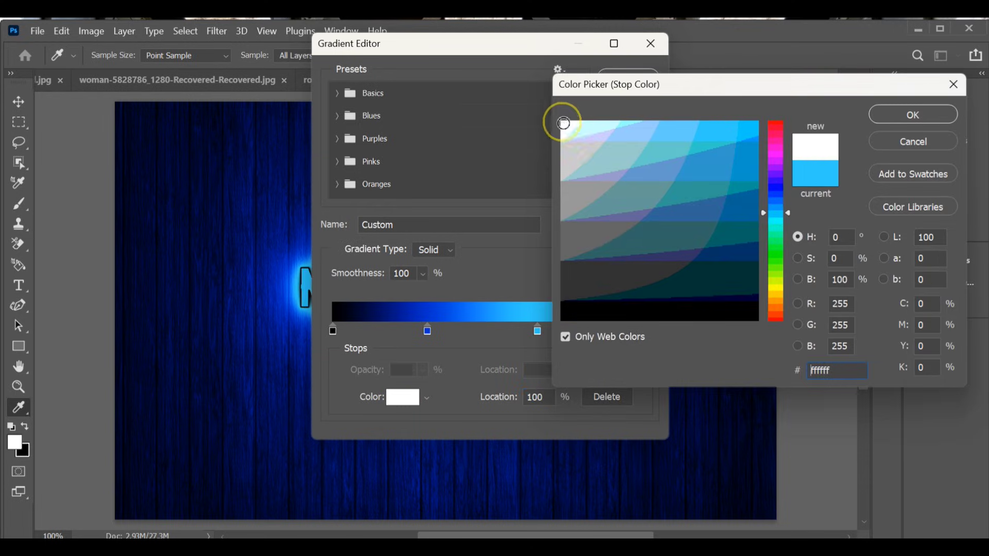
pyautogui.click(898, 116)
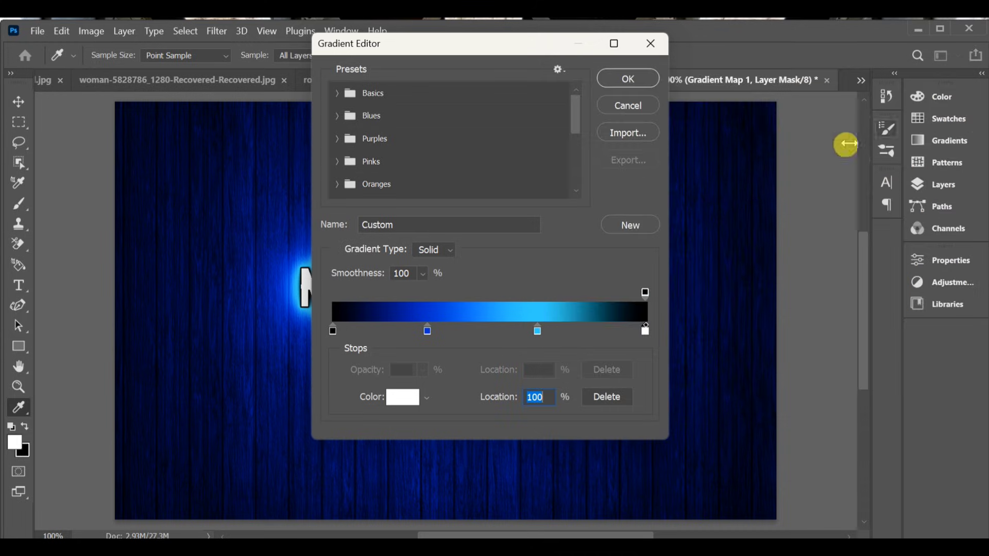
pyautogui.click(618, 78)
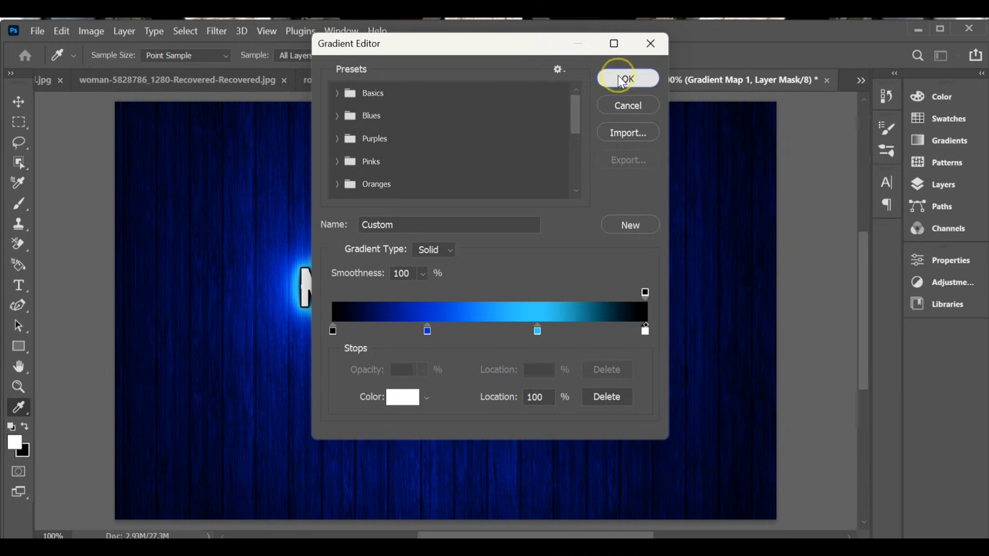
pyautogui.press('t')
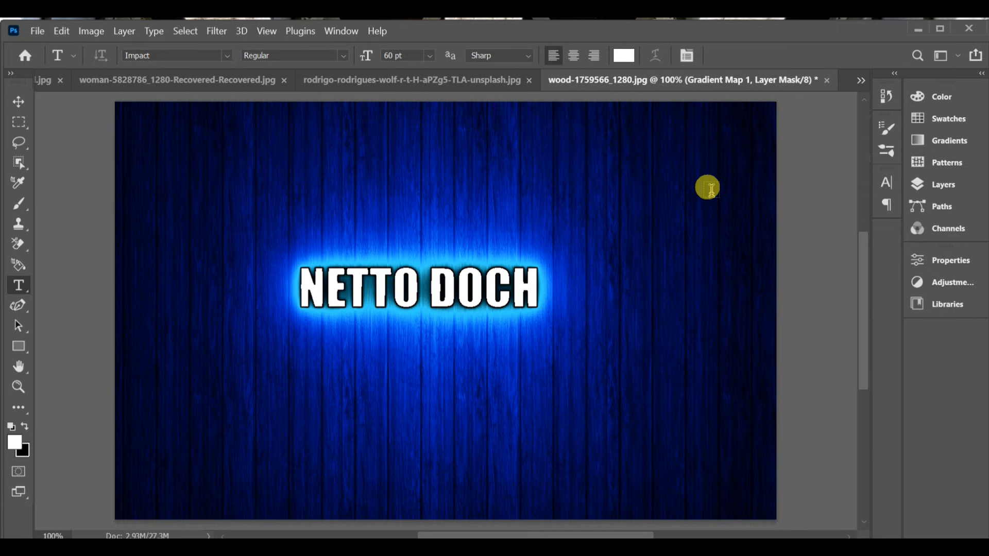